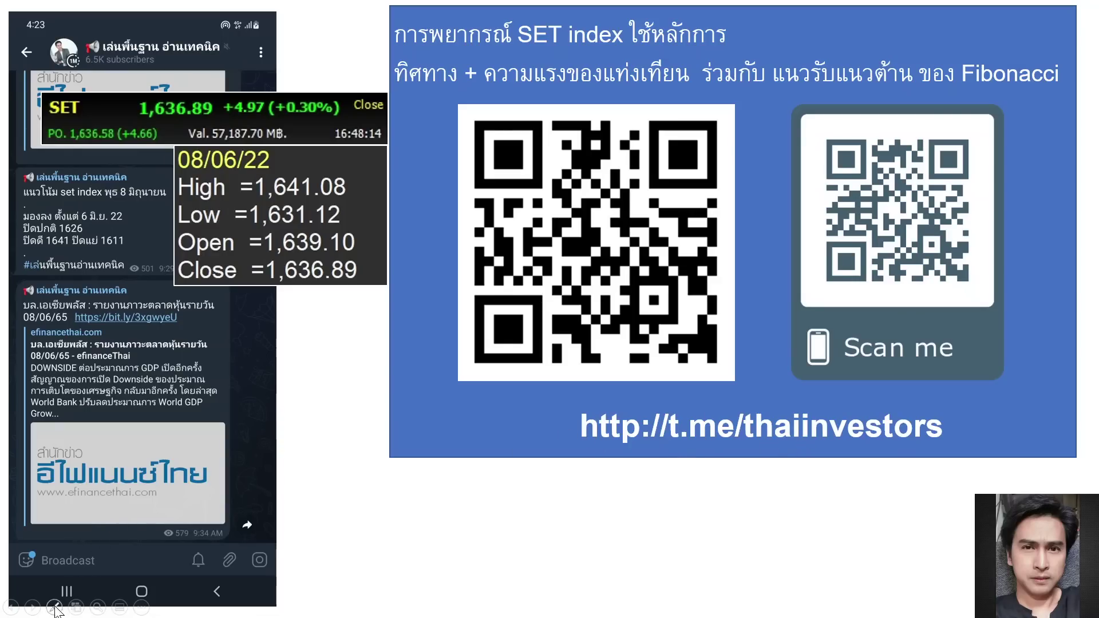
# - Advance the SET index forecast slides through the support and resistance levels, and switch to efin StockPickUp
pyautogui.click(29, 608)
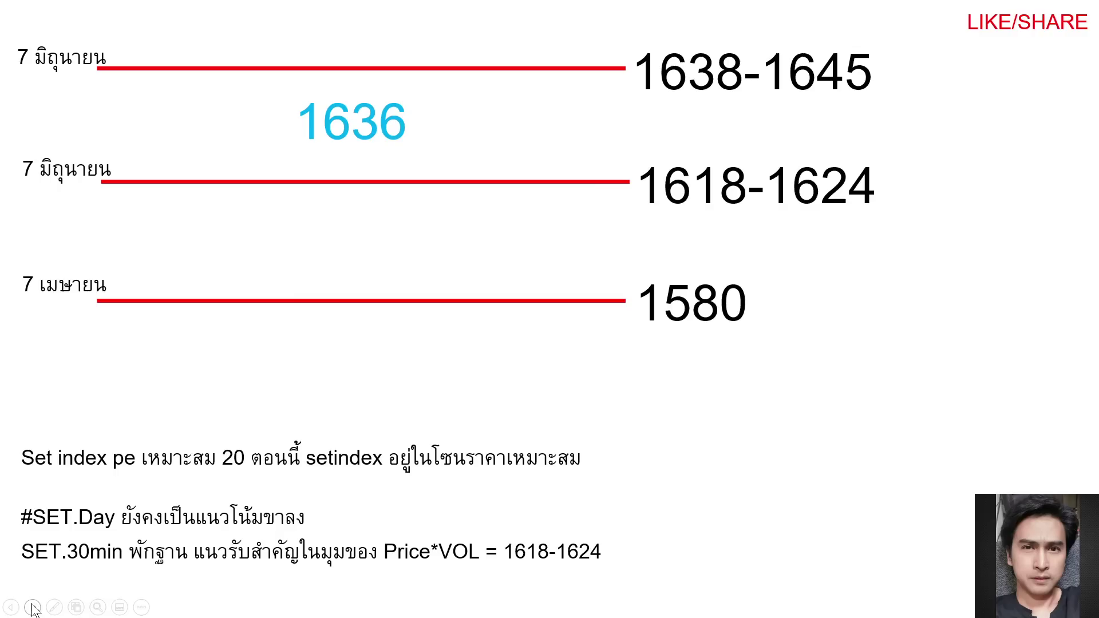
pyautogui.click(33, 607)
pyautogui.hotkey('alt', 'Tab')
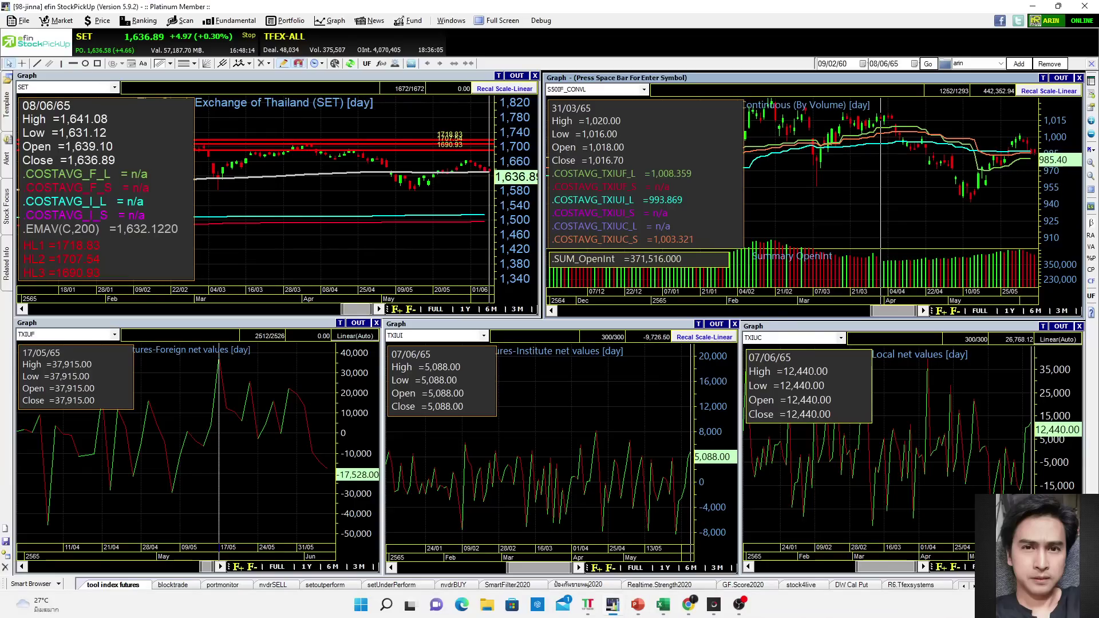
# - Switch to the TFEX website in Chrome and check the net Index Futures positions of institutional, foreign and local investors
pyautogui.hotkey('alt', 'Tab')
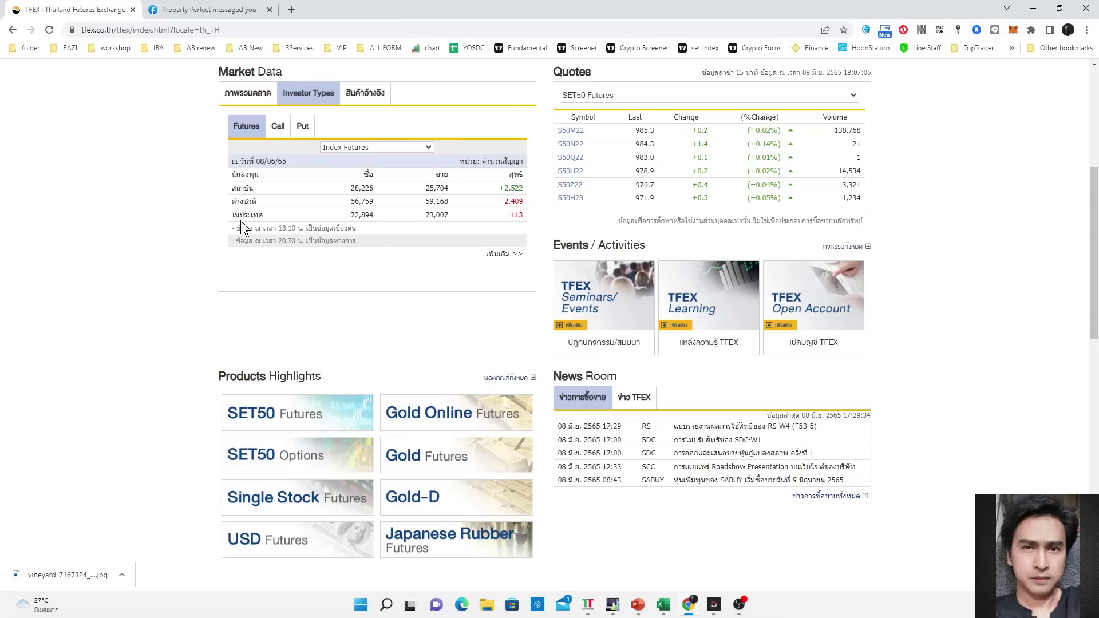
pyautogui.doubleClick(508, 200)
pyautogui.doubleClick(512, 188)
pyautogui.click(518, 218)
# - Switch back to efin StockPickUp and narrow the S50IF daily chart to the most recent months
pyautogui.click(625, 562)
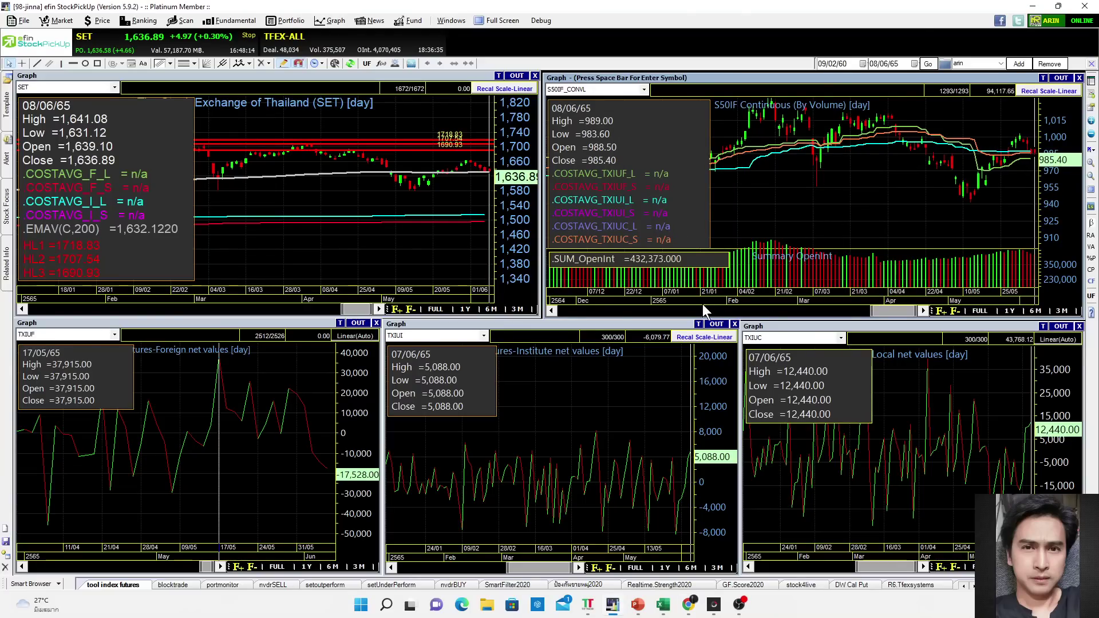
pyautogui.moveTo(872, 311); pyautogui.dragTo(890, 313)
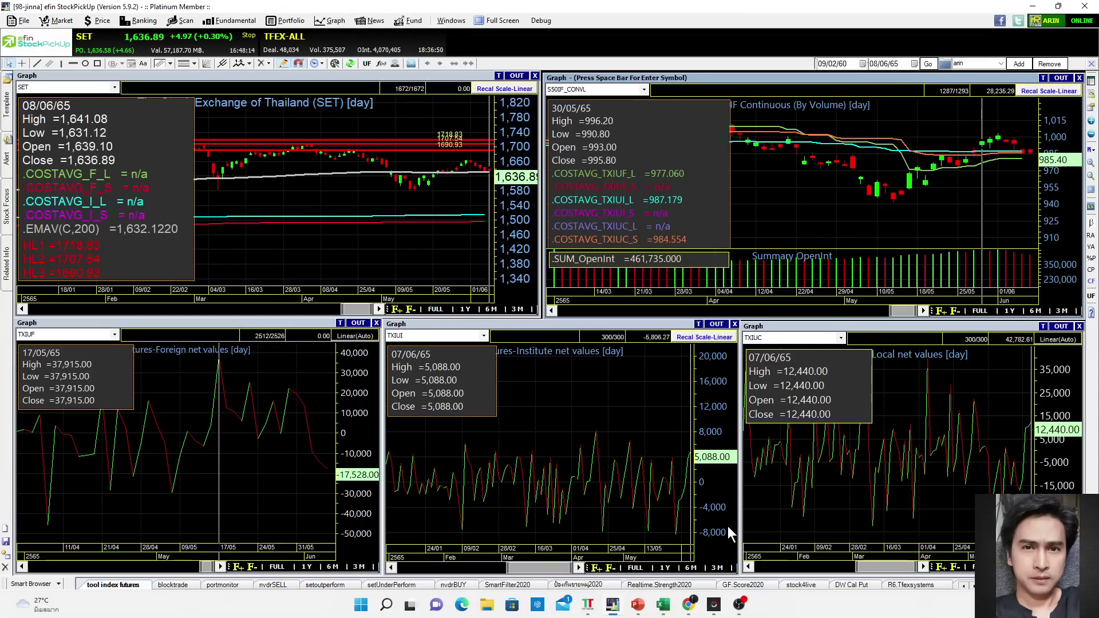
# - Open the liveTF workspace with the SET charts in several timeframes
pyautogui.click(972, 585)
pyautogui.click(971, 585)
pyautogui.click(971, 585)
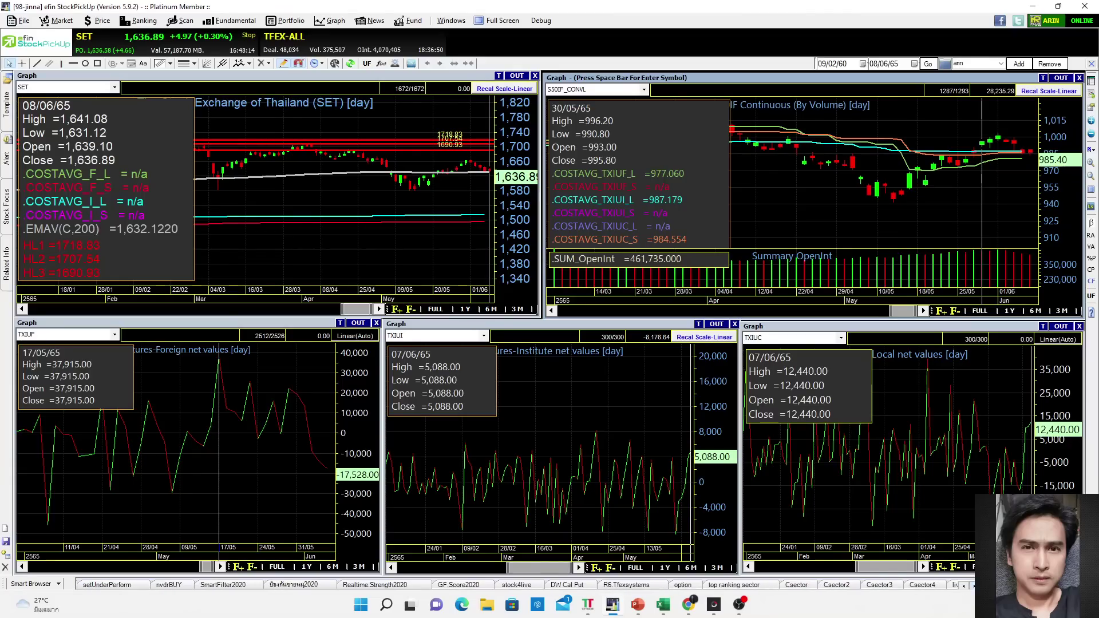
pyautogui.click(971, 585)
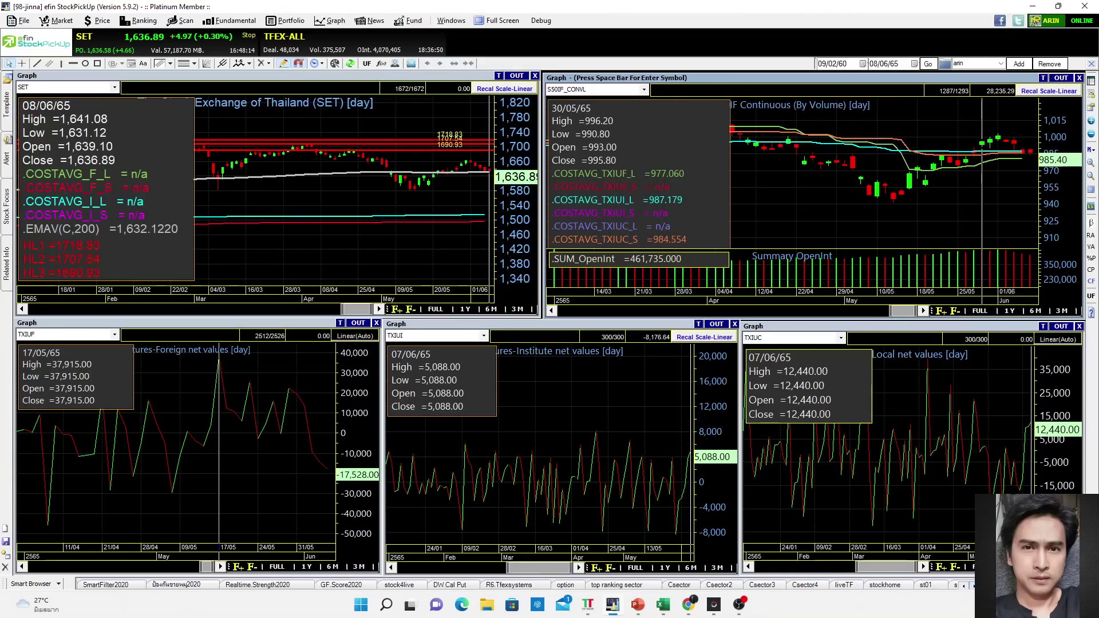
pyautogui.click(842, 585)
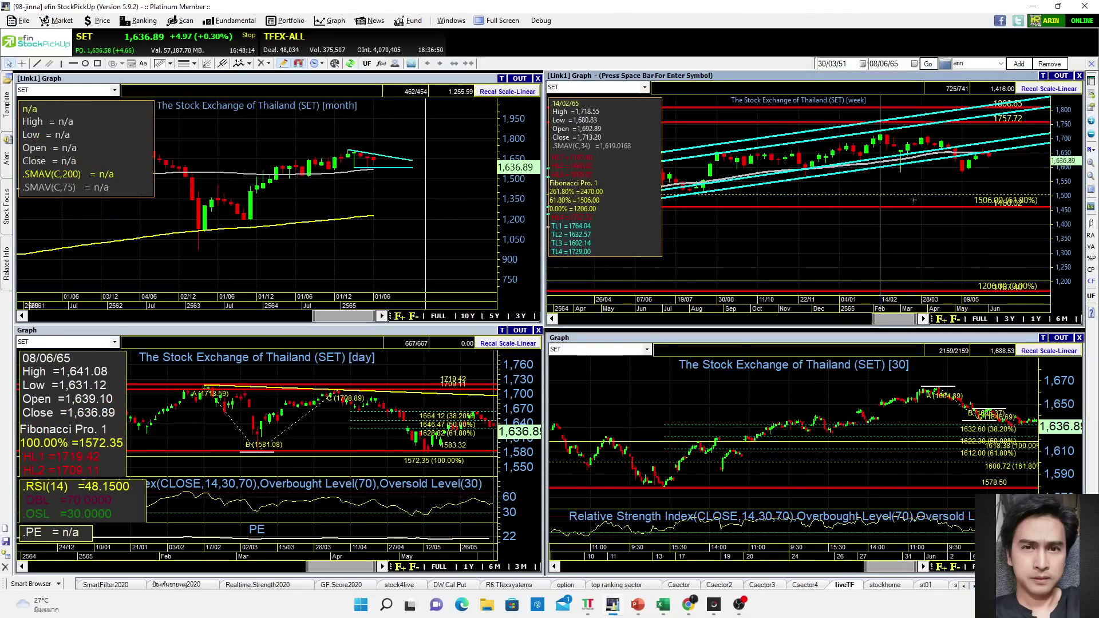
# - Enlarge the weekly SET chart, inspect the latest candle against the trend lines, and restore the four-chart layout
pyautogui.doubleClick(948, 74)
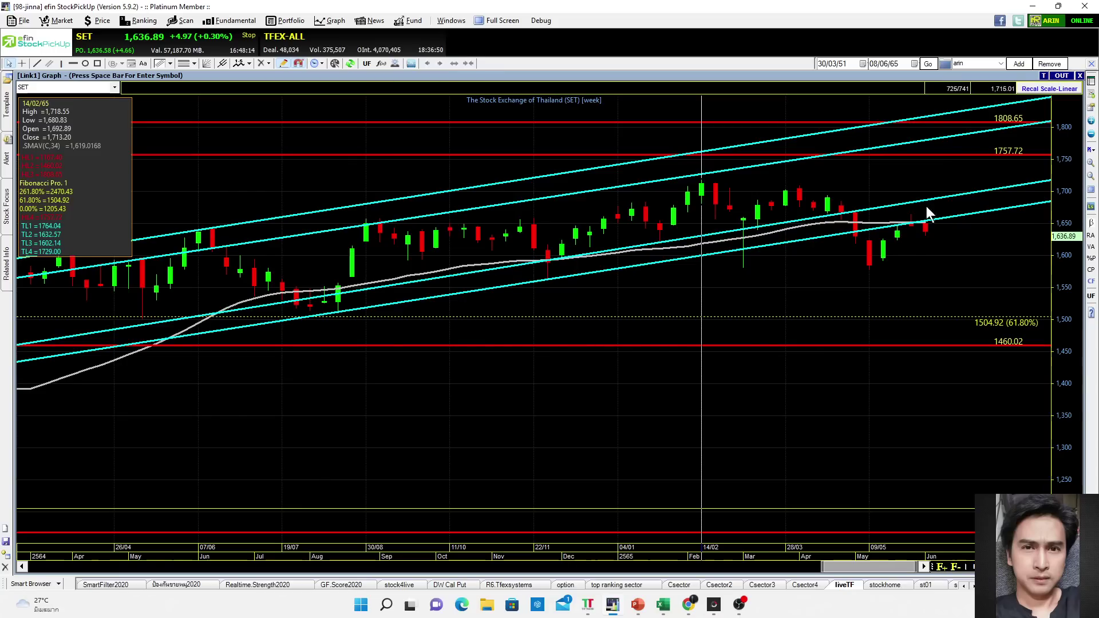
pyautogui.click(926, 246)
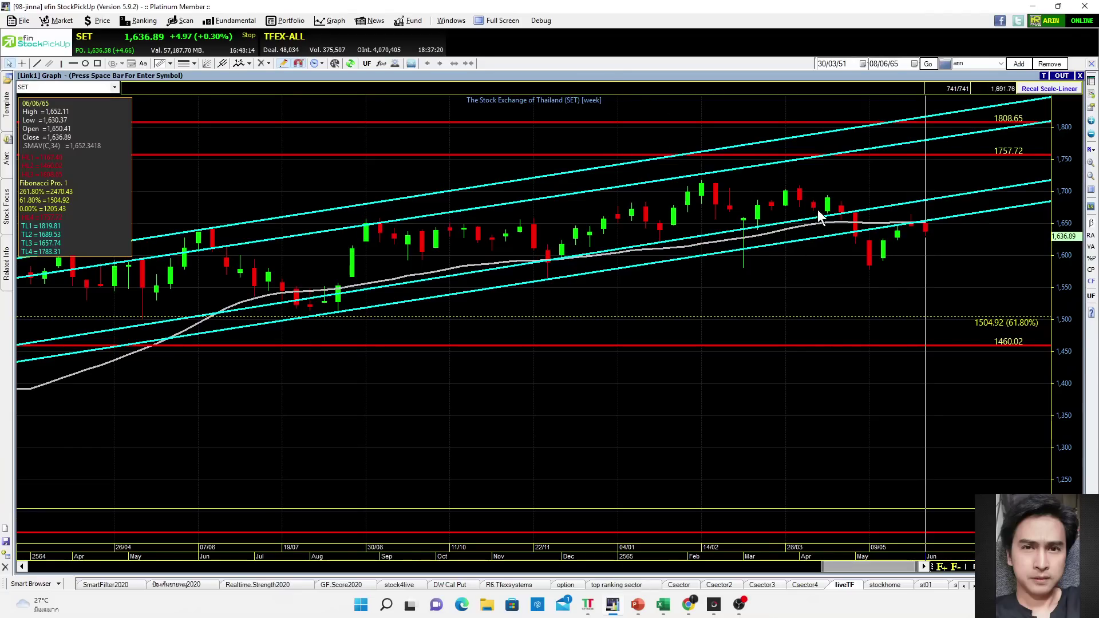
pyautogui.doubleClick(734, 74)
# - Enlarge the daily SET chart, leave empty space after the latest candle to examine the Fibonacci levels, and restore the layout
pyautogui.click(465, 372)
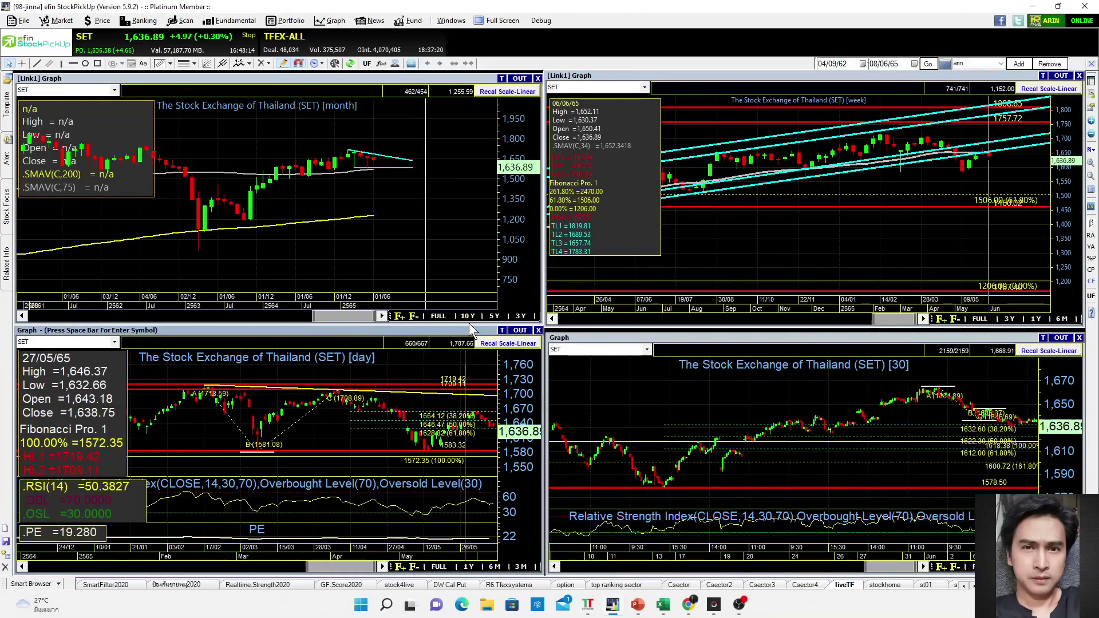
pyautogui.doubleClick(458, 333)
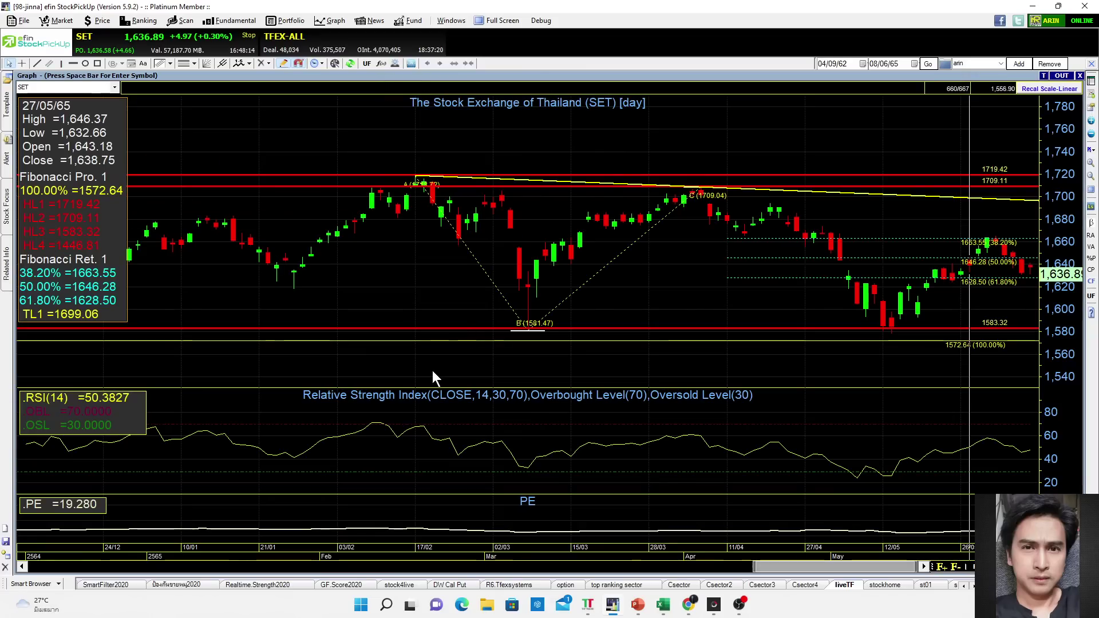
pyautogui.scroll(-3, 790, 217)
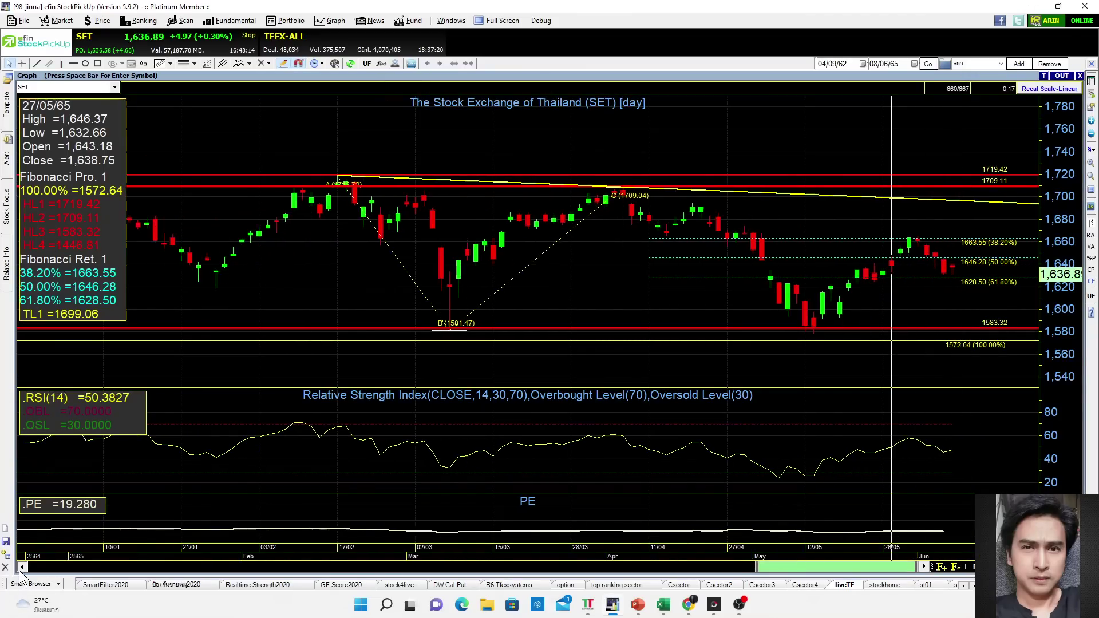
pyautogui.click(790, 211)
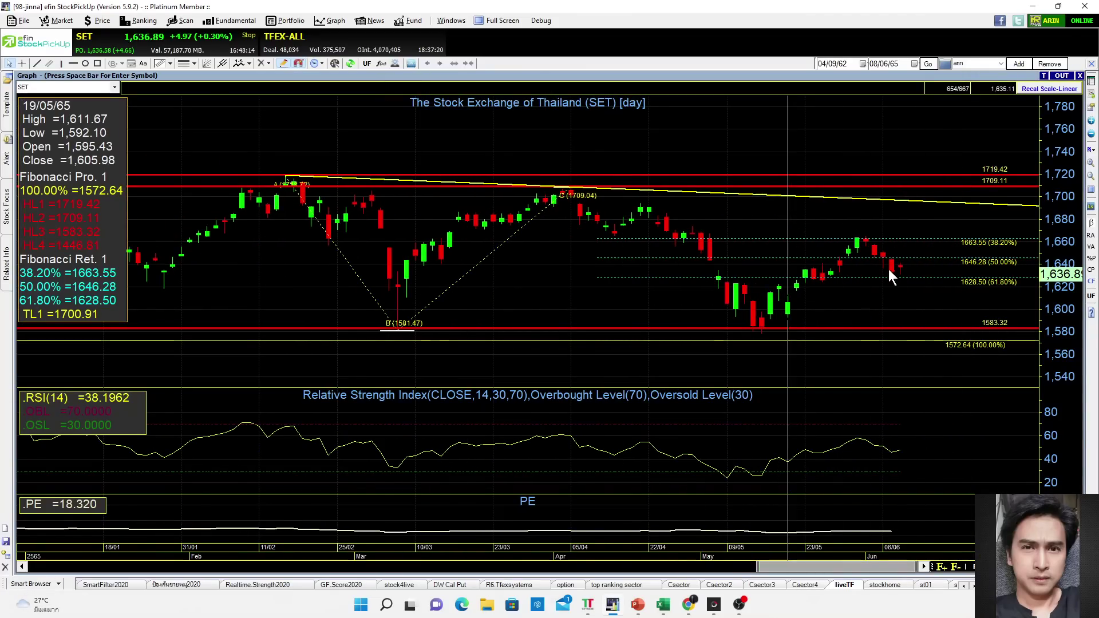
pyautogui.doubleClick(878, 74)
# - Circle the 1622.19–1618.33 zone and the 1578.50 level on the enlarged 30-minute SET chart, and restore the layout
pyautogui.doubleClick(852, 341)
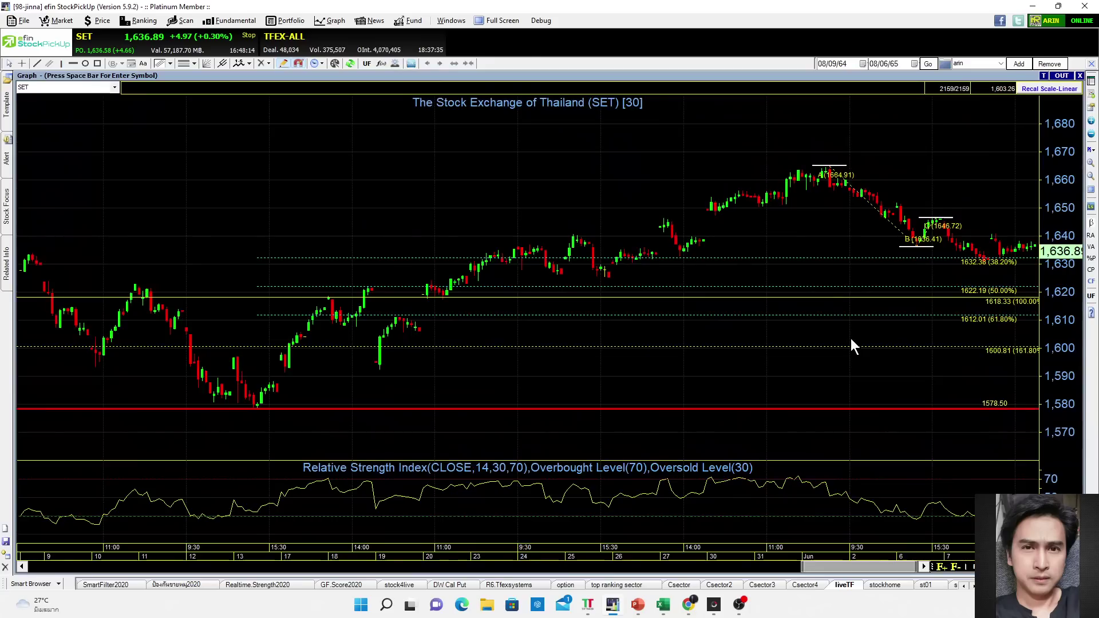
pyautogui.click(22, 565)
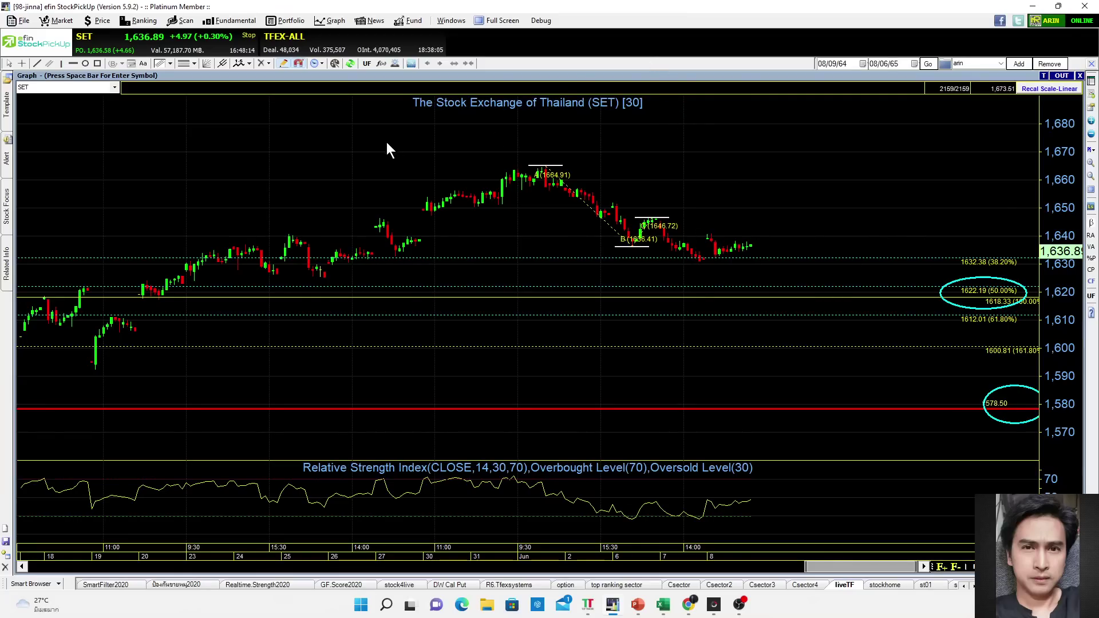
pyautogui.doubleClick(616, 75)
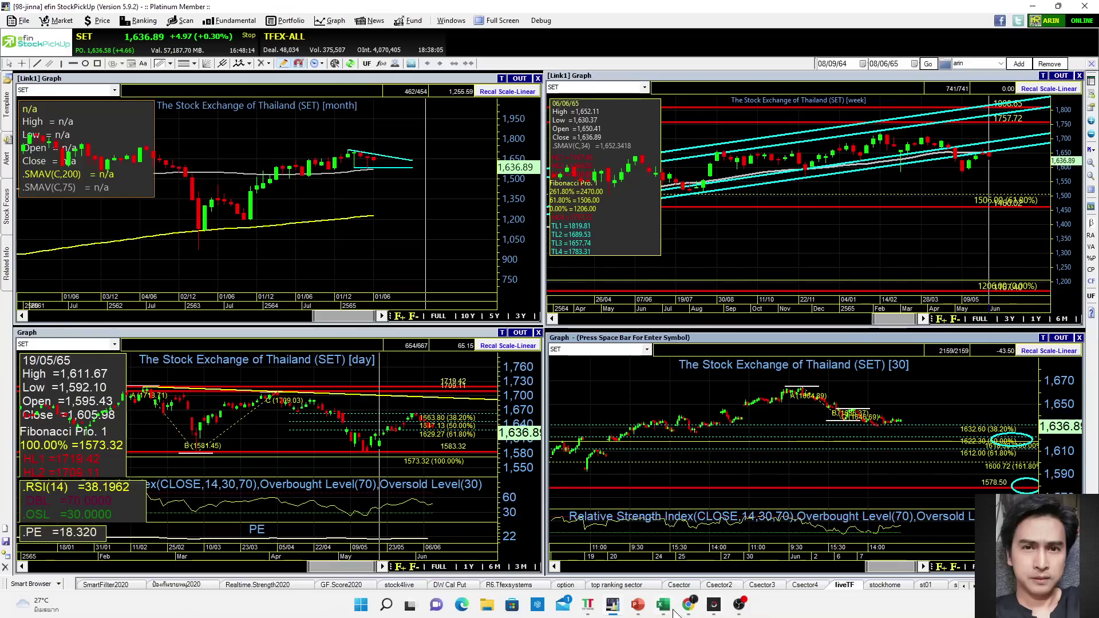
# - Switch to the TopTrader platform and examine price levels on the SET daily chart with the crosshair
pyautogui.moveTo(664, 614)
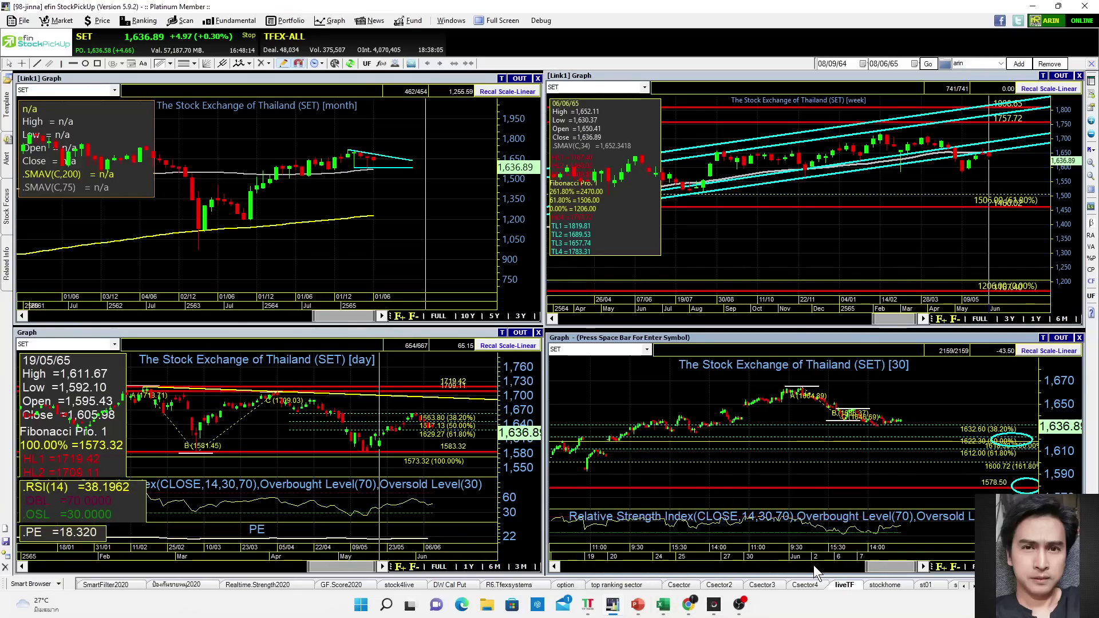
pyautogui.moveTo(588, 608)
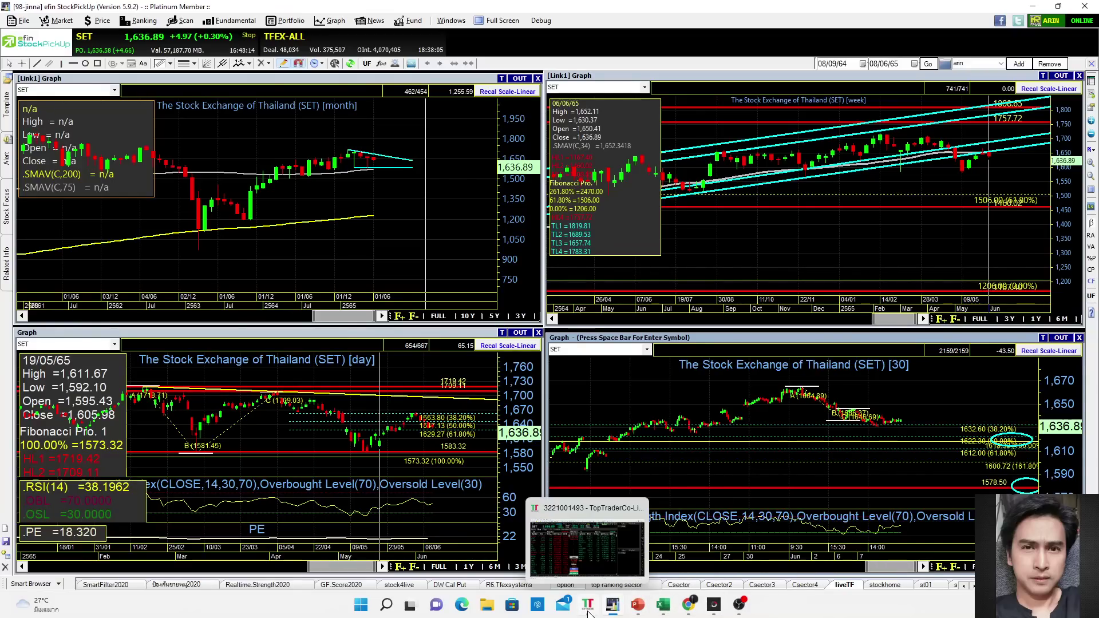
pyautogui.click(548, 556)
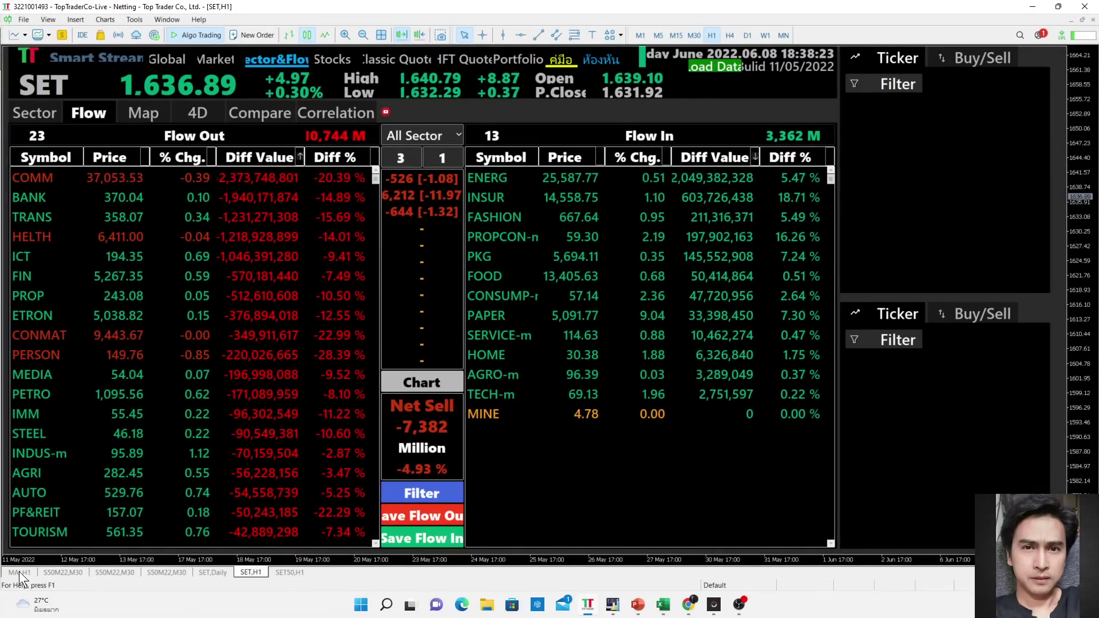
pyautogui.click(211, 574)
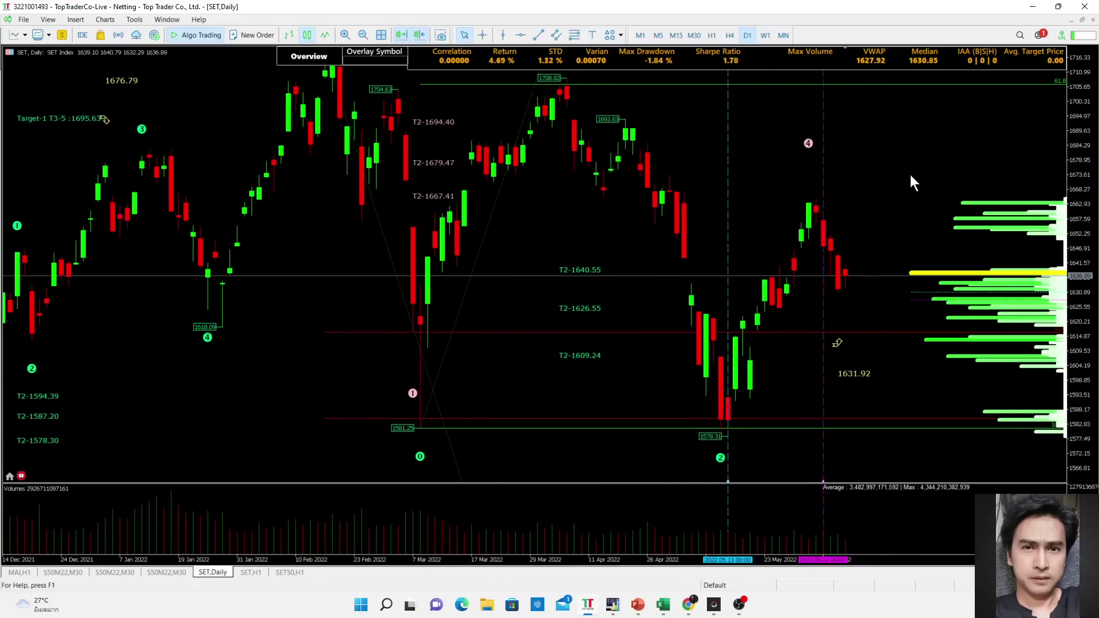
pyautogui.click(484, 34)
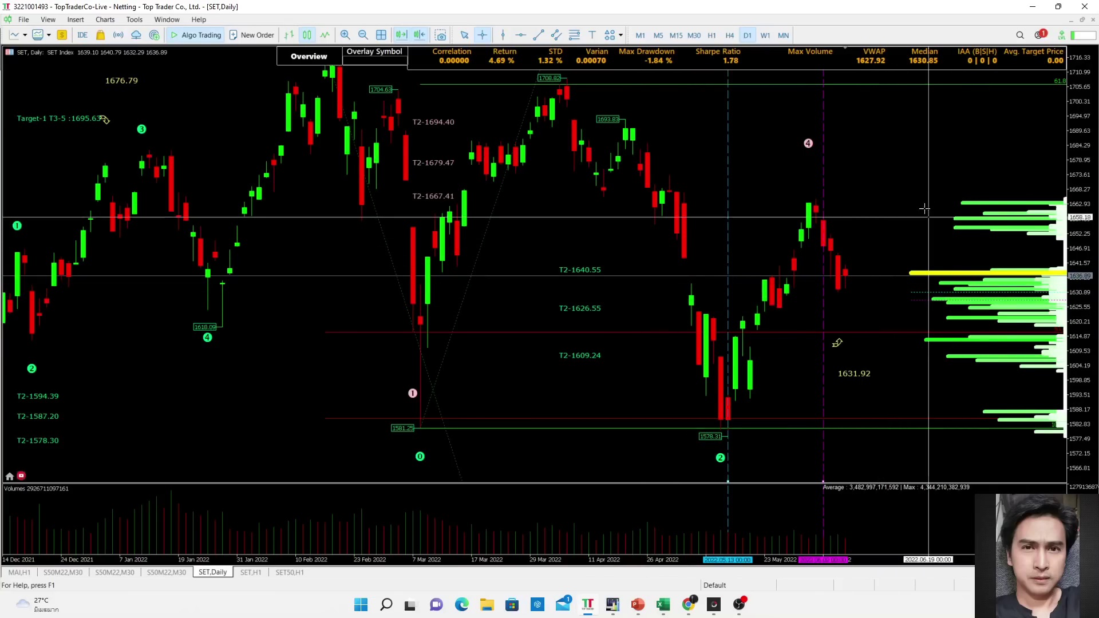
pyautogui.press('Escape')
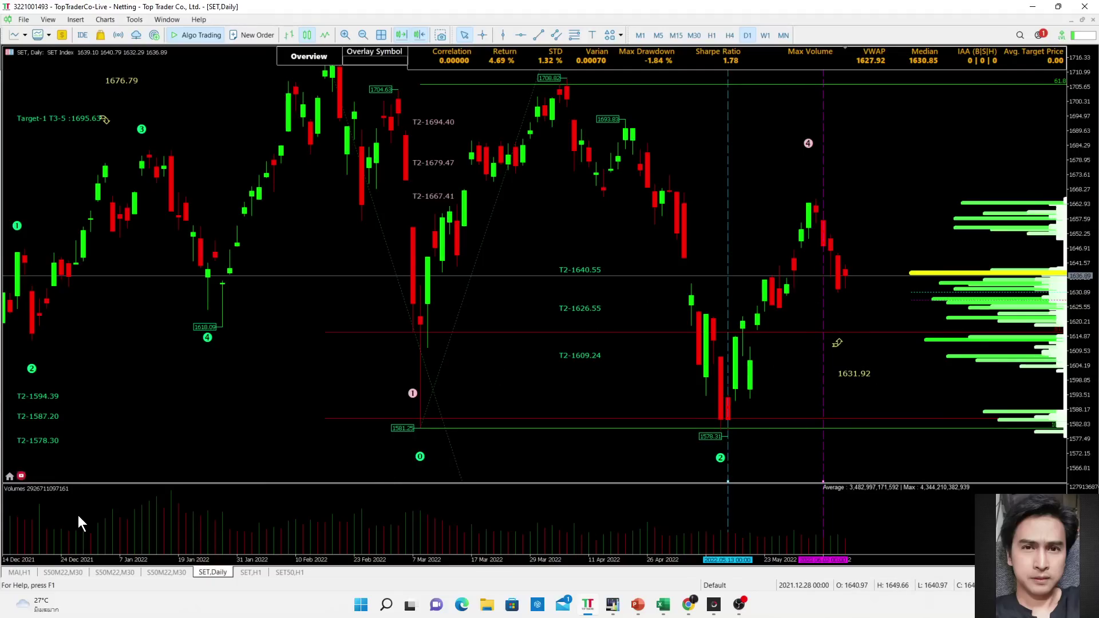
# - Review the money flow in and out by sector for SET and by individual symbol
pyautogui.click(250, 572)
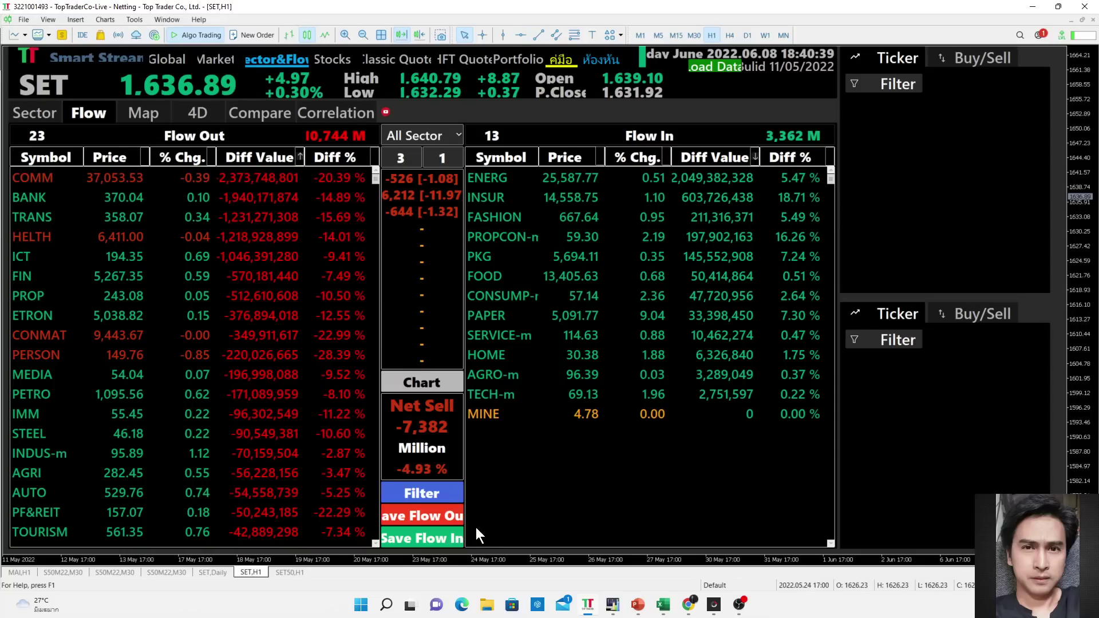
pyautogui.click(288, 573)
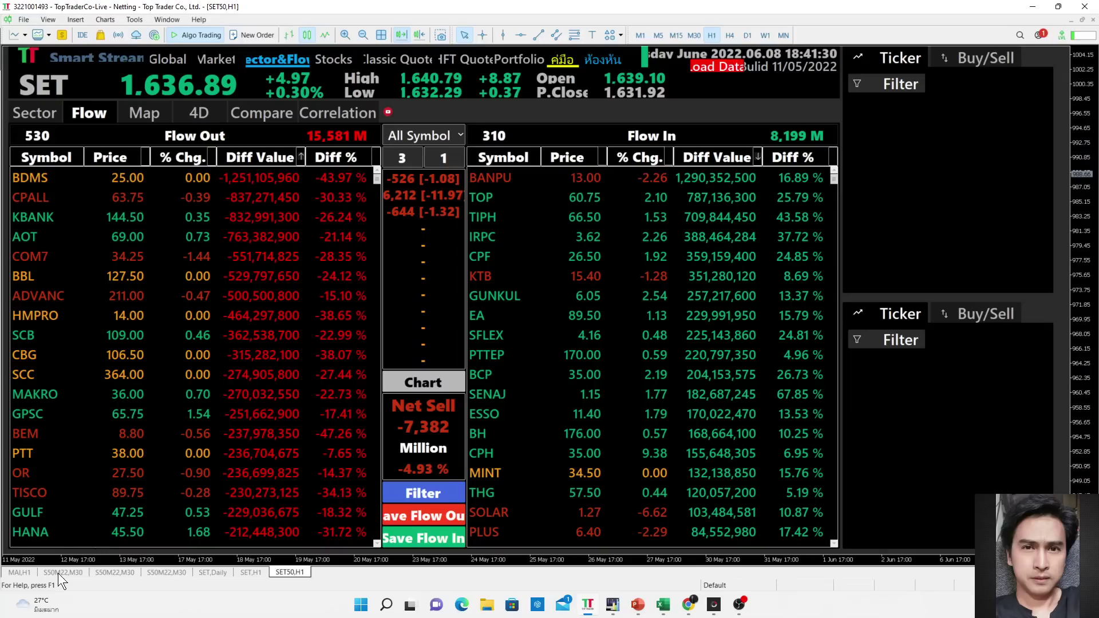
# - Unmaximize the chart windows and minimize the SET windows to expose the three S50M22 M30 charts
pyautogui.click(1070, 19)
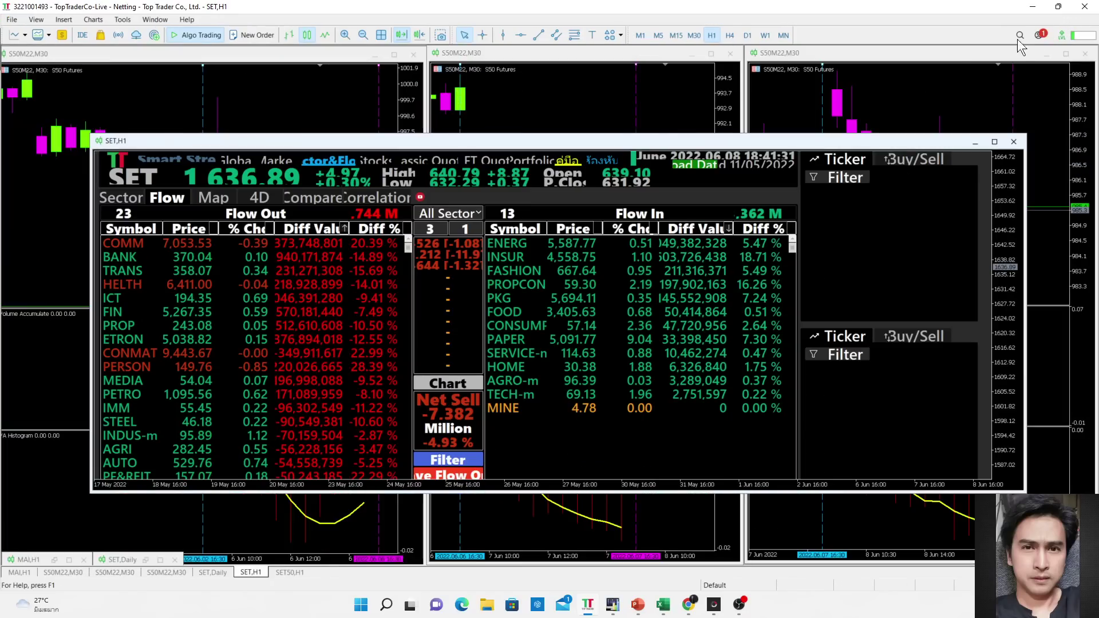
pyautogui.click(969, 145)
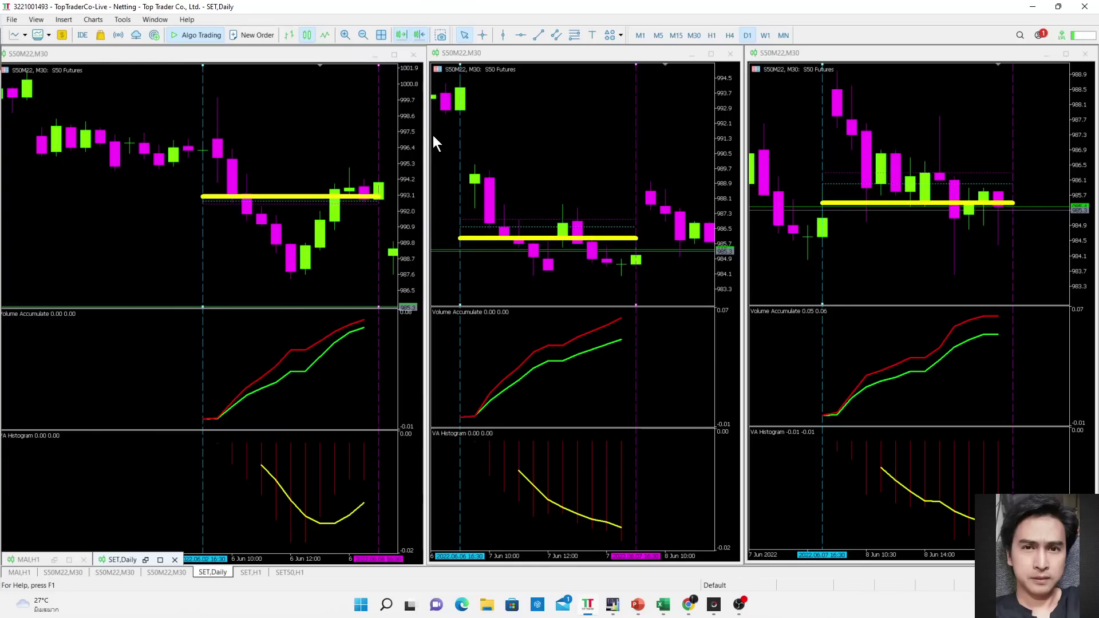
# - Read the yellow volume level on the first S50M22 M30 chart, starting 2022.06.02, with the crosshair
pyautogui.click(486, 36)
pyautogui.click(369, 104)
pyautogui.click(484, 36)
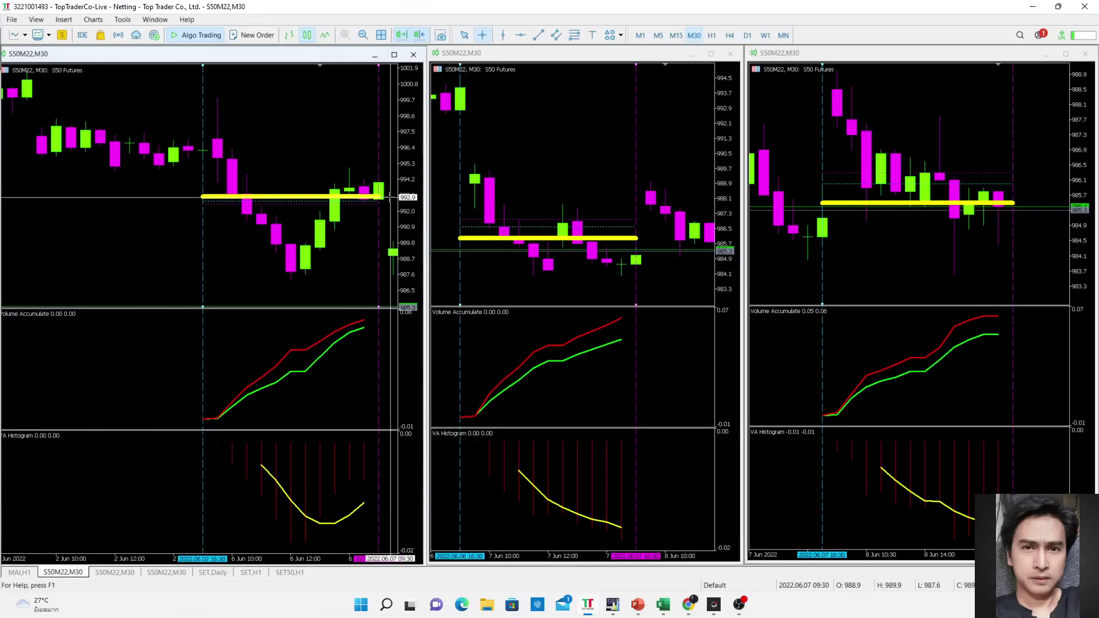
# - Read the yellow volume level on the second S50M22 M30 chart, starting 2022.06.06, with the crosshair
pyautogui.click(502, 156)
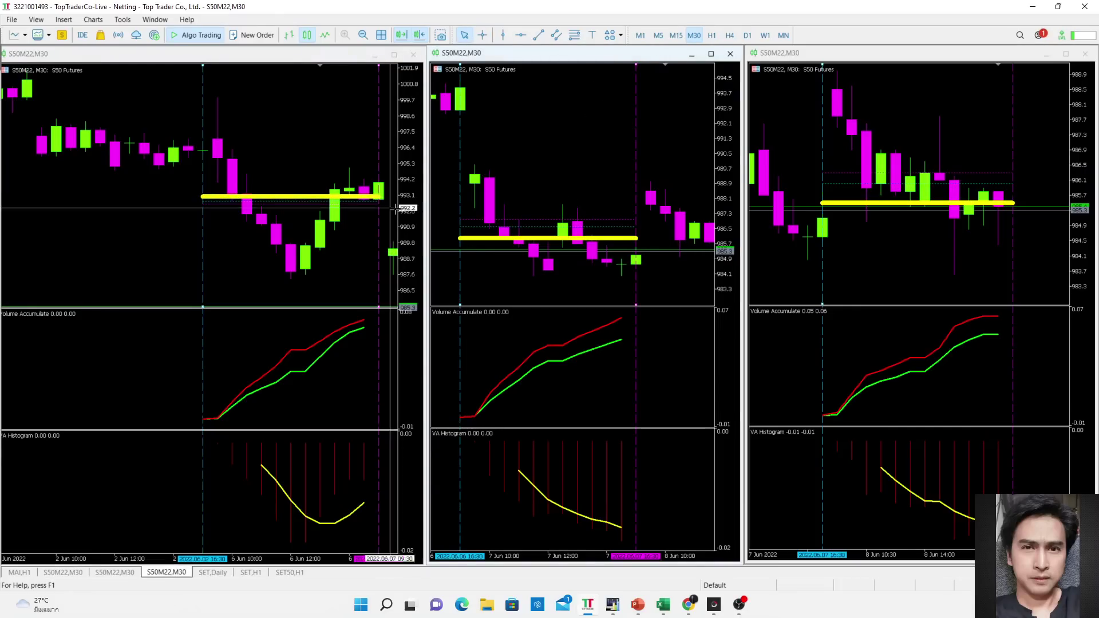
pyautogui.click(483, 35)
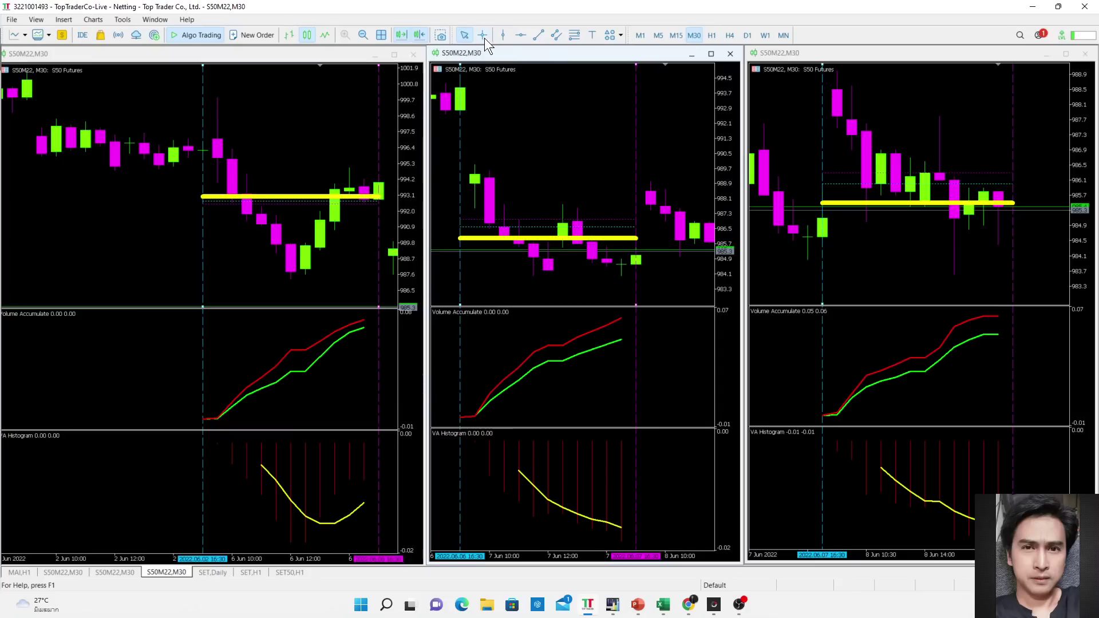
pyautogui.click(657, 240)
# - Read the yellow volume level on the third S50M22 M30 chart, starting 2022.06.07, with the crosshair
pyautogui.click(757, 65)
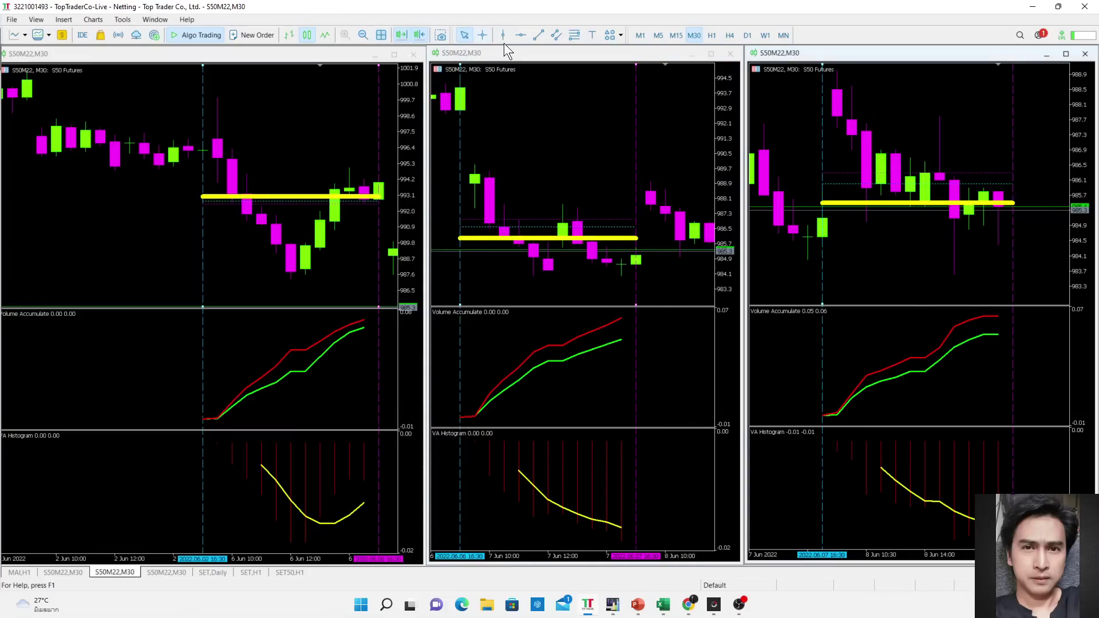
pyautogui.click(482, 36)
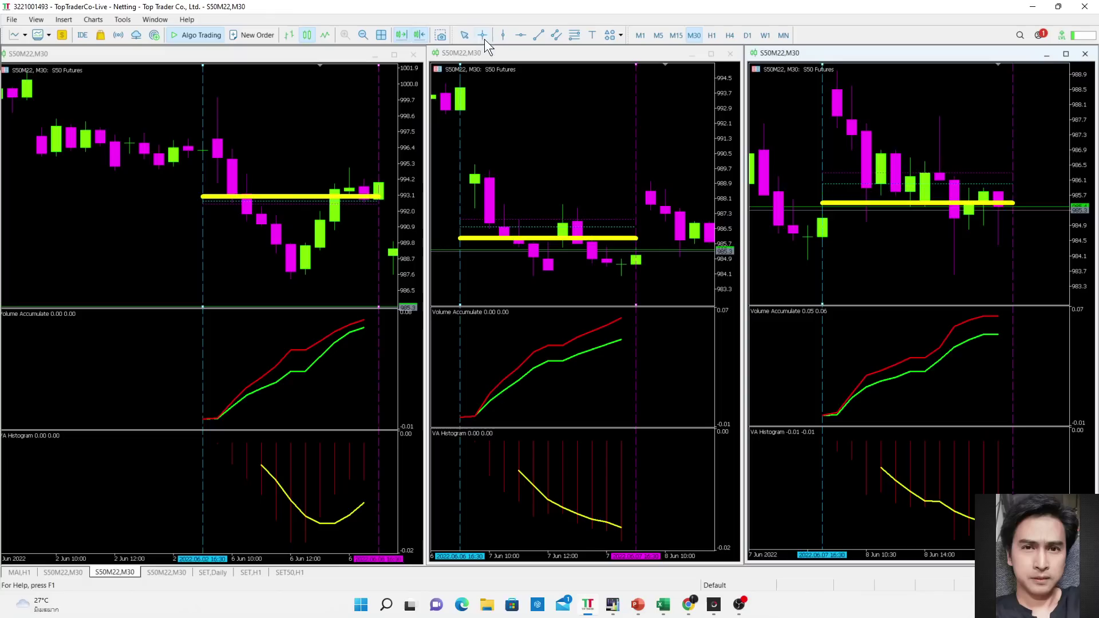
pyautogui.click(1038, 202)
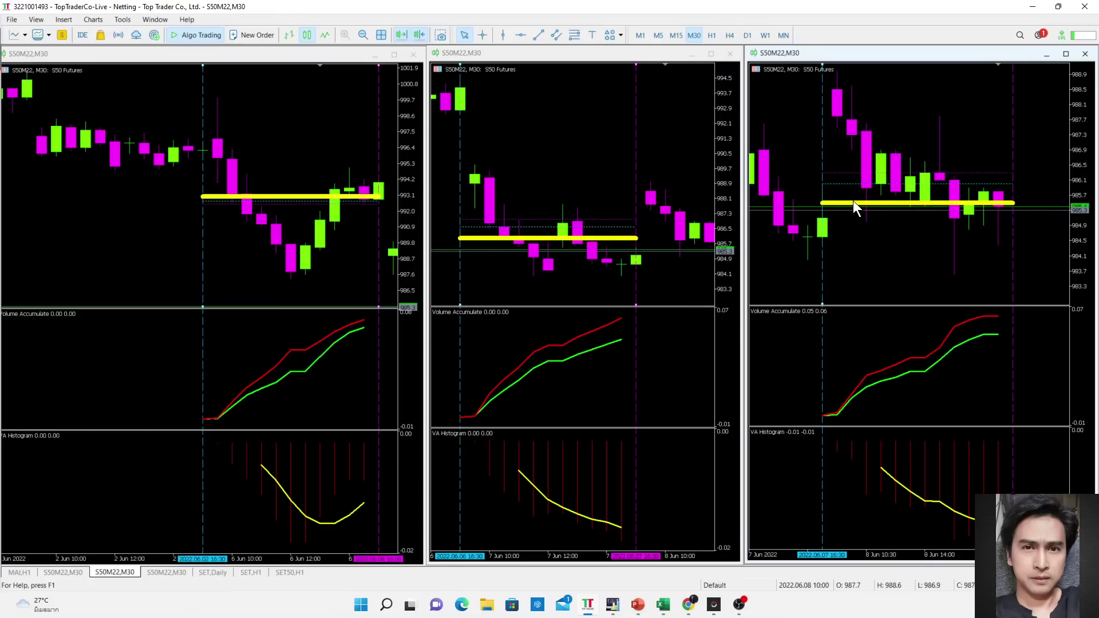
pyautogui.middleClick(300, 137)
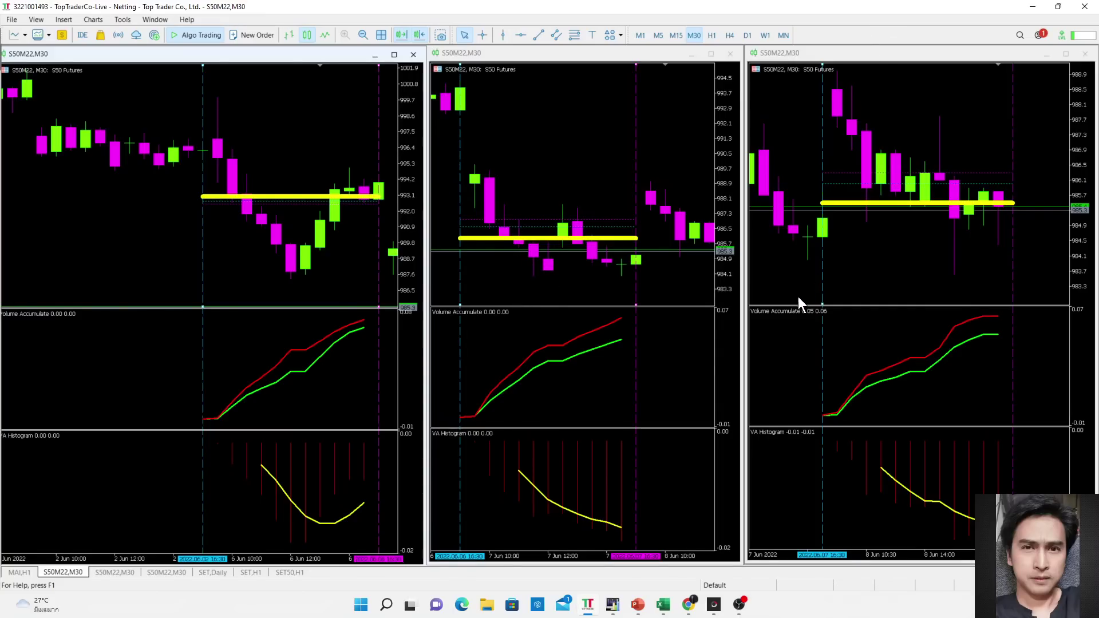
pyautogui.click(582, 149)
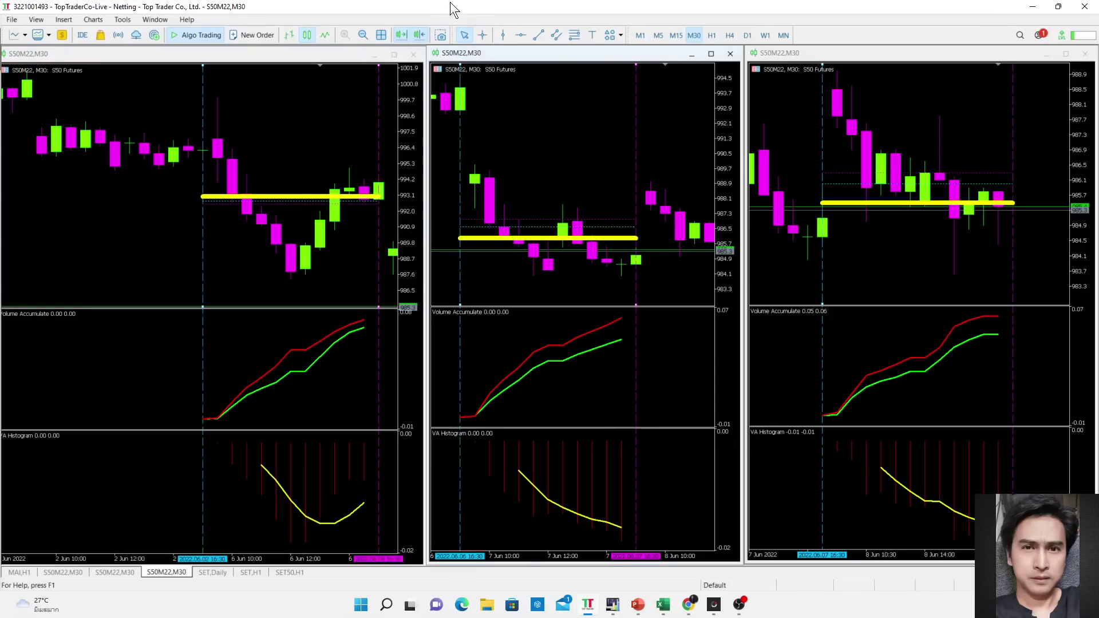
# - Compare the yellow volume level on the second S50M22 M30 chart with the 2022.06.08 09:30 candle using the crosshair
pyautogui.click(483, 35)
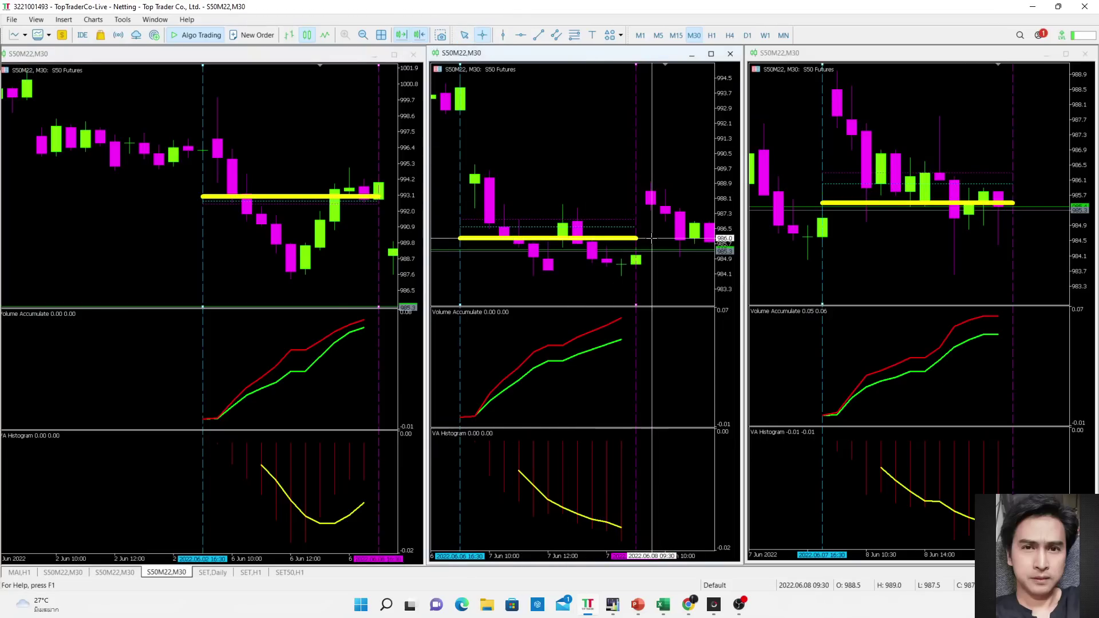
pyautogui.press('Escape')
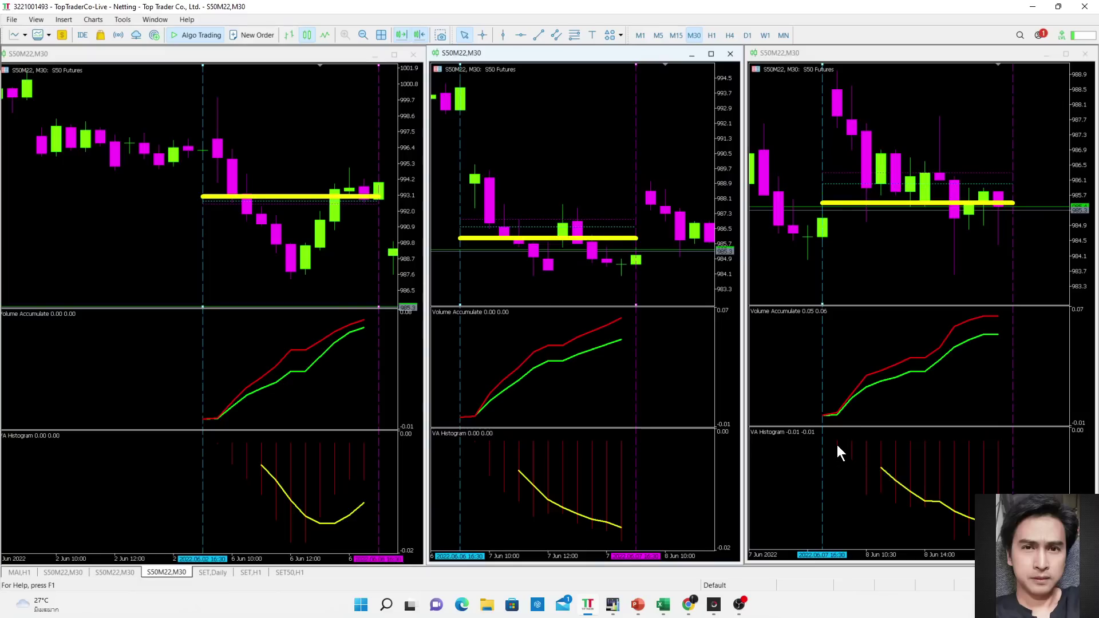
# - Measure the drop on the third S50M22 M30 chart from the 2022.06.08 09:30 candle's close to the session low with the crosshair
pyautogui.moveTo(841, 409)
pyautogui.click(901, 104)
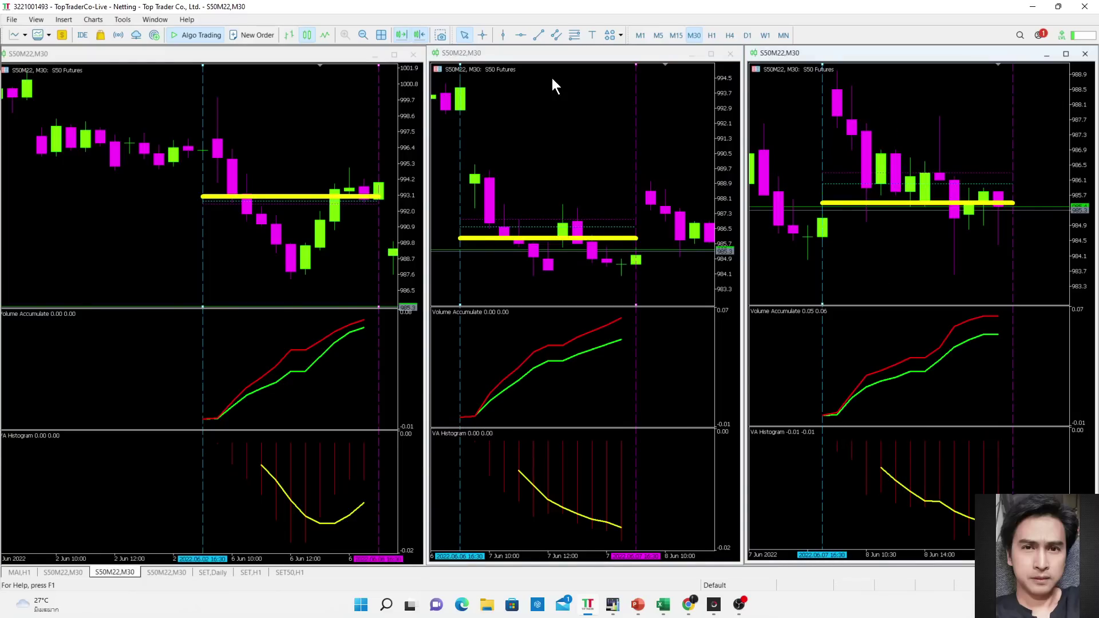
pyautogui.click(482, 35)
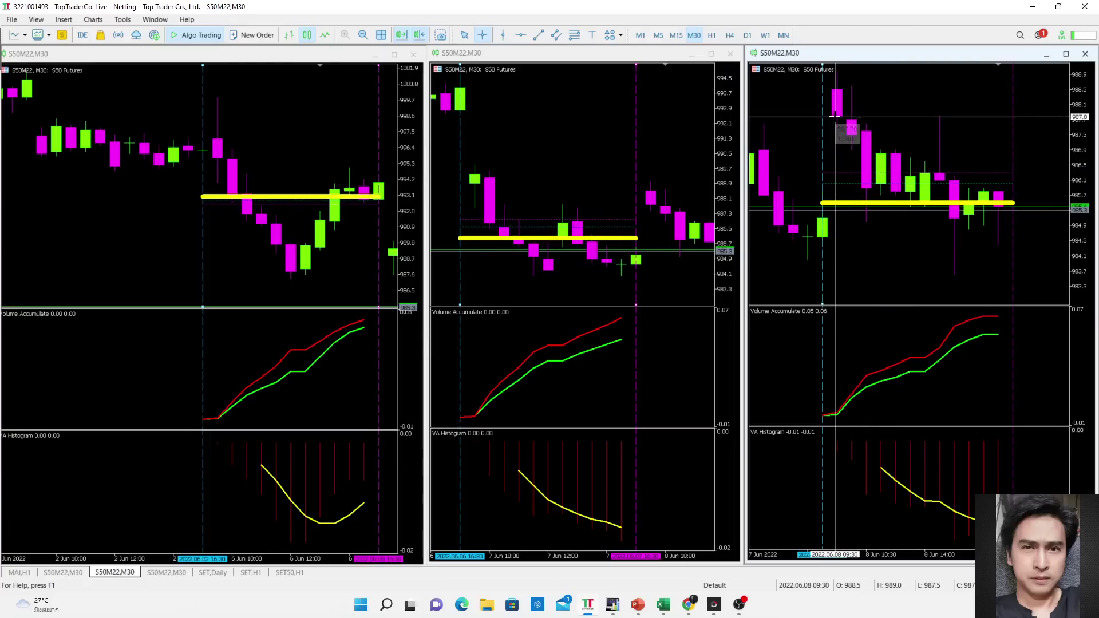
pyautogui.moveTo(836, 115); pyautogui.dragTo(974, 275)
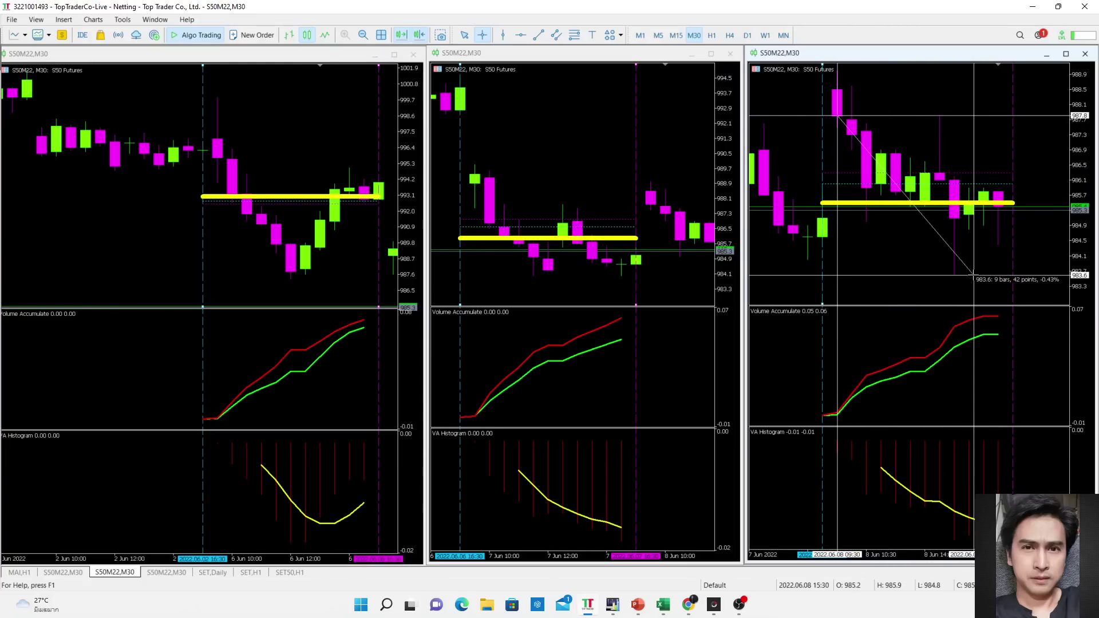
pyautogui.moveTo(974, 276); pyautogui.dragTo(974, 274)
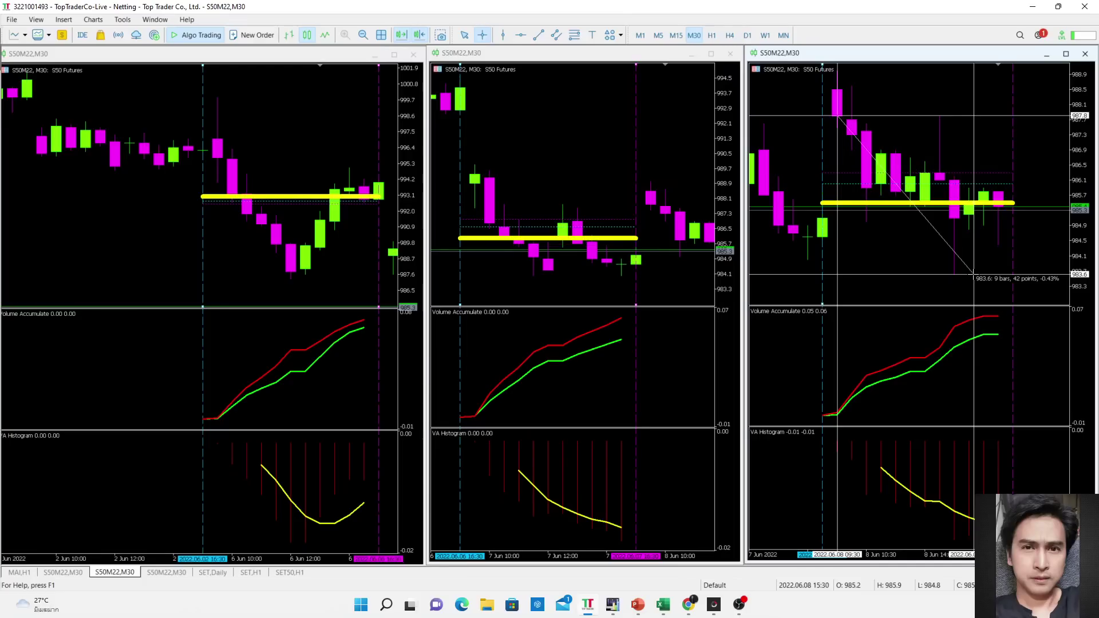
pyautogui.moveTo(973, 275); pyautogui.dragTo(995, 205)
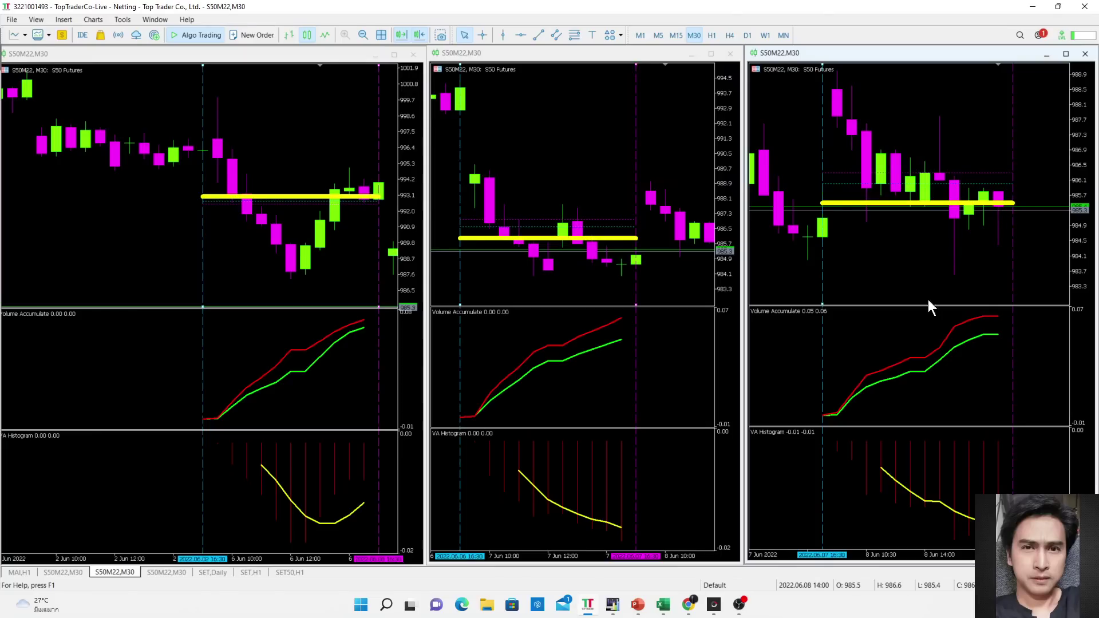
# - Review the SET50 money flow table, and return to the three S50M22 M30 charts to examine the 8 June morning candles
pyautogui.moveTo(929, 187)
pyautogui.click(19, 572)
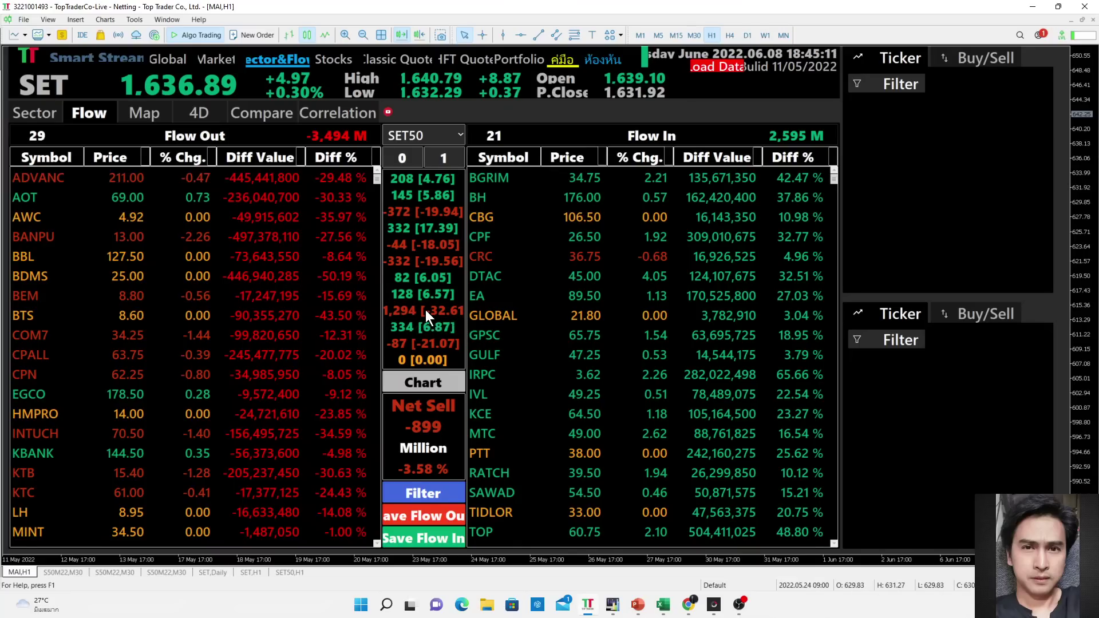
pyautogui.click(1070, 20)
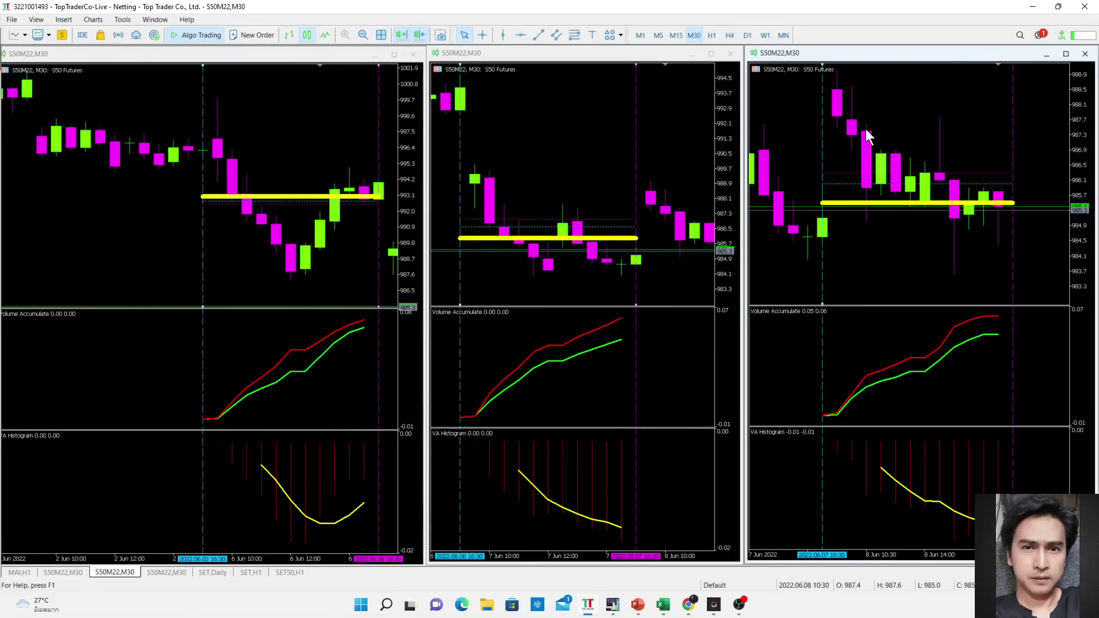
pyautogui.moveTo(859, 174)
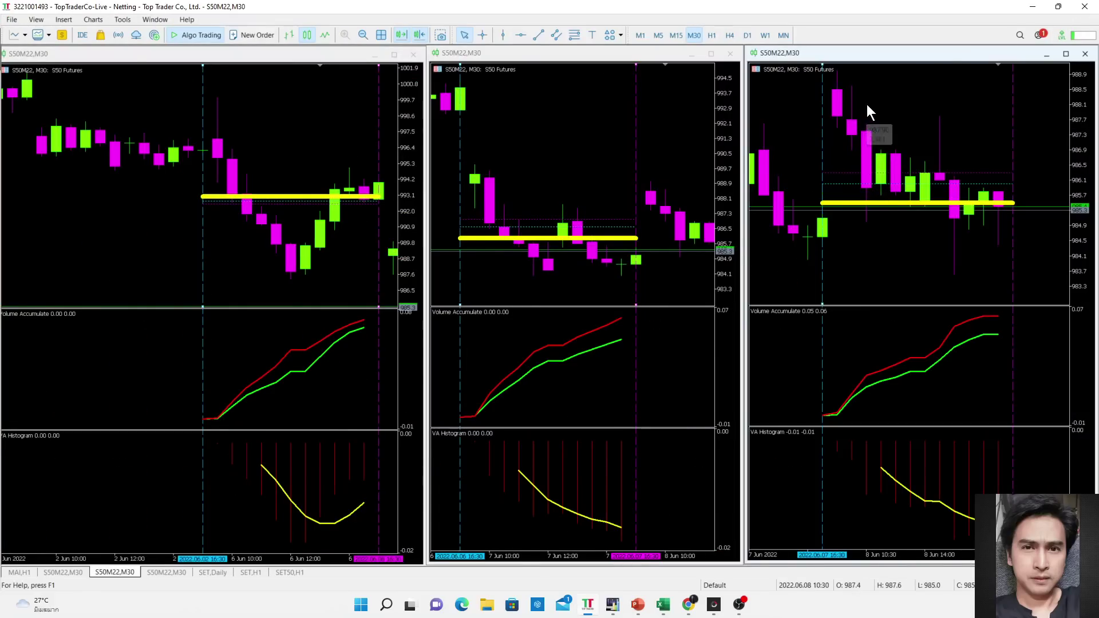
pyautogui.moveTo(857, 129)
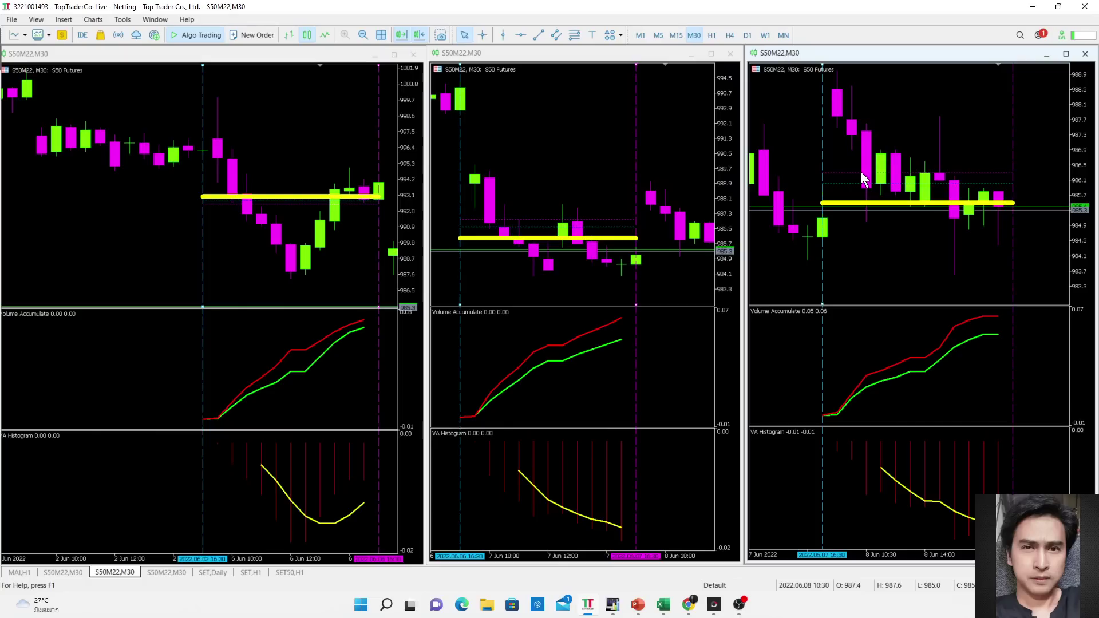
pyautogui.moveTo(864, 154)
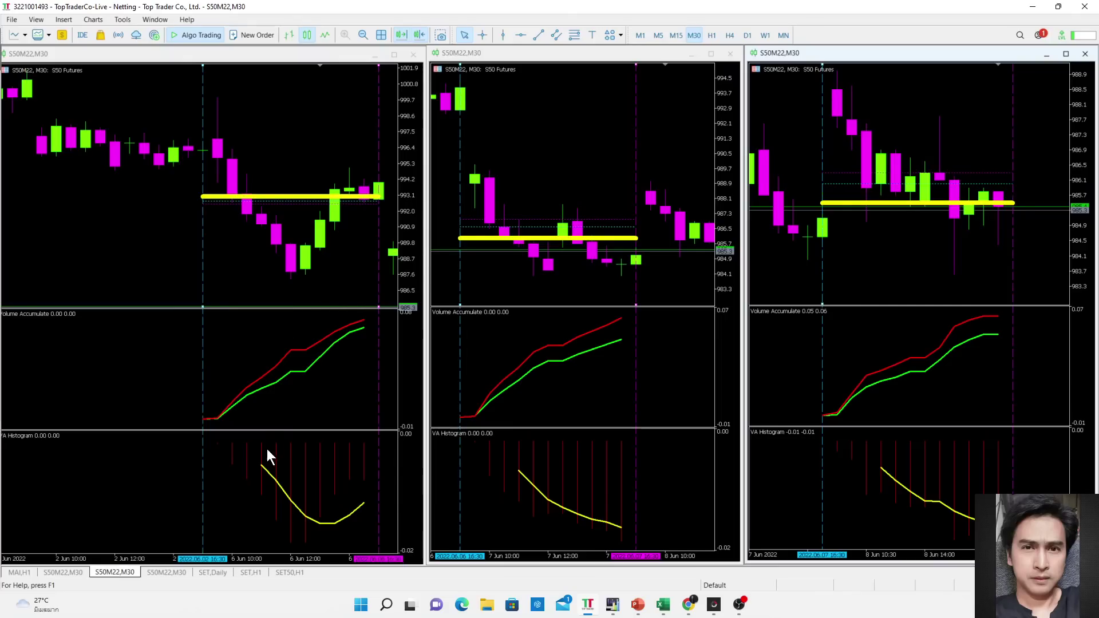
# - Check the SET daily chart, and bring up the all-symbol money flow table in the SET50 H1 chart window
pyautogui.click(215, 573)
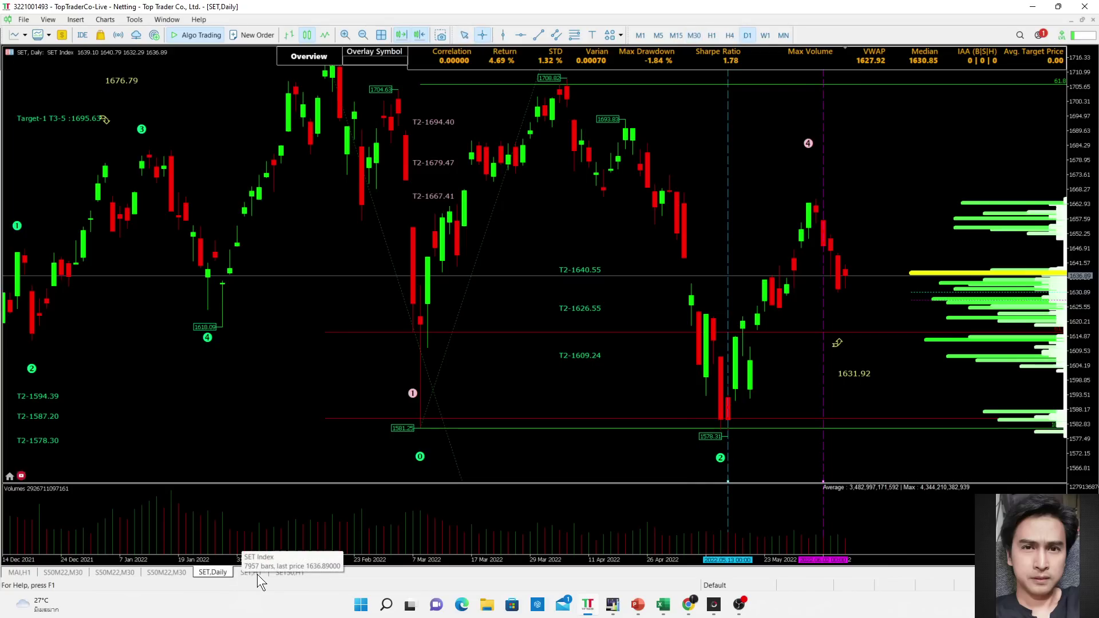
pyautogui.click(258, 574)
pyautogui.click(291, 571)
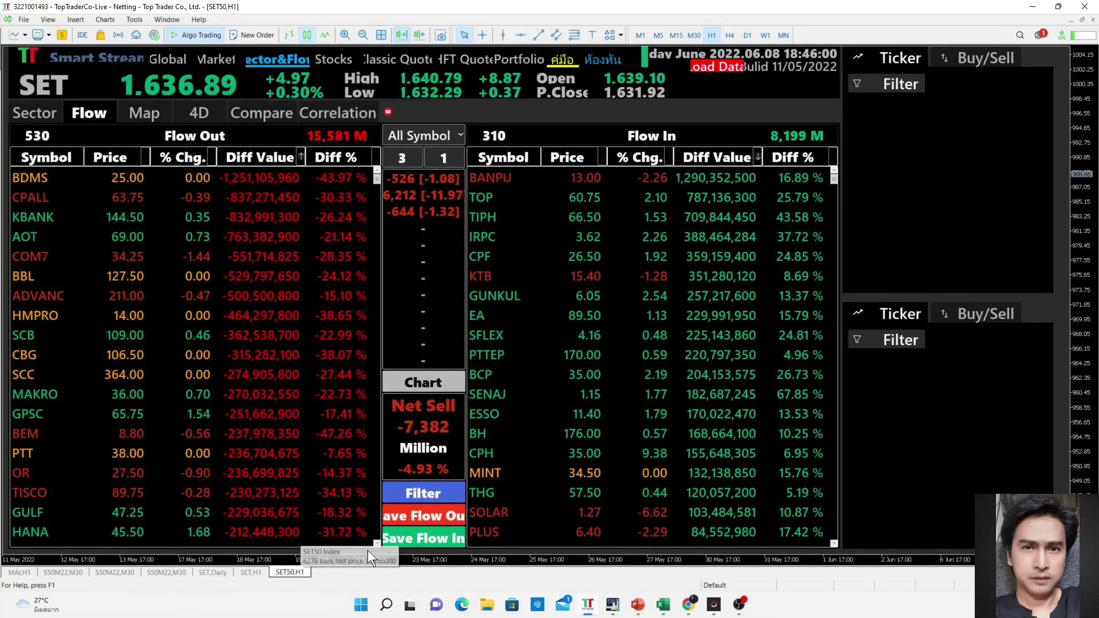
# - Switch to the PowerPoint slideshow and review the slide with SET levels 1638-1645, 1618-1624 and 1580
pyautogui.moveTo(637, 607)
pyautogui.click(643, 562)
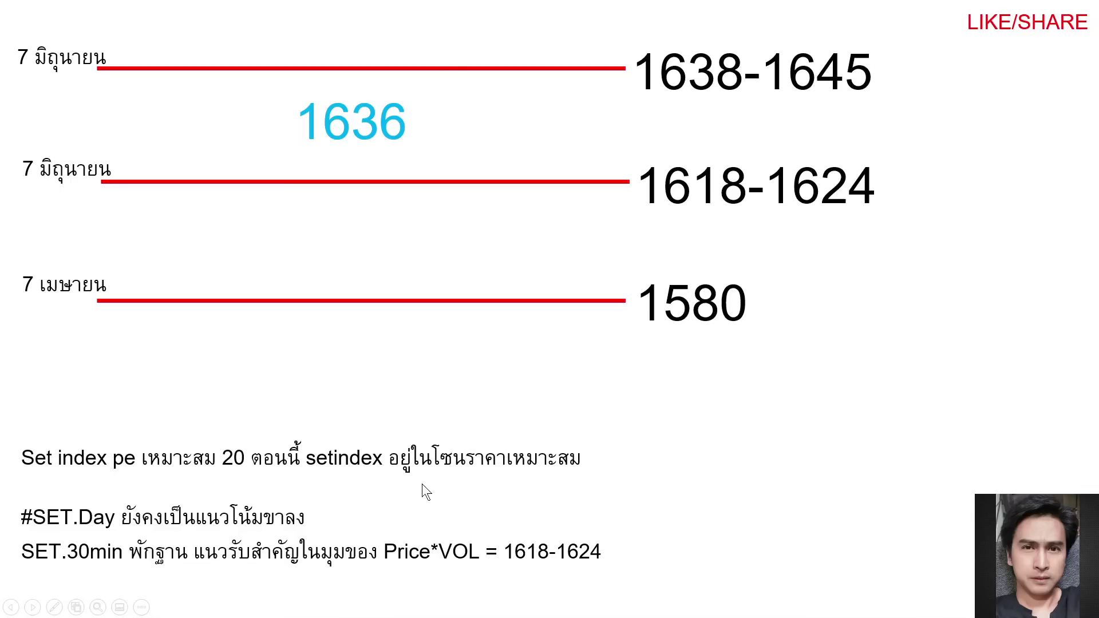
# - Advance the slideshow through the trading-system growth overview and the TFEX Type4 slide to the Type5 : Swing5 performance slide
pyautogui.click(32, 607)
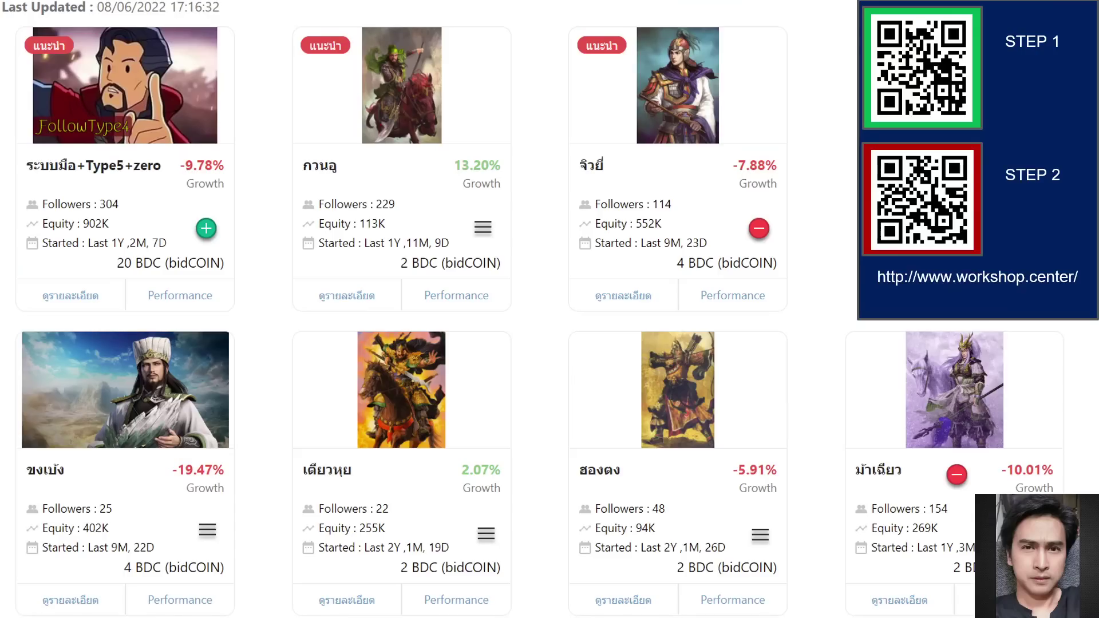
pyautogui.click(50, 583)
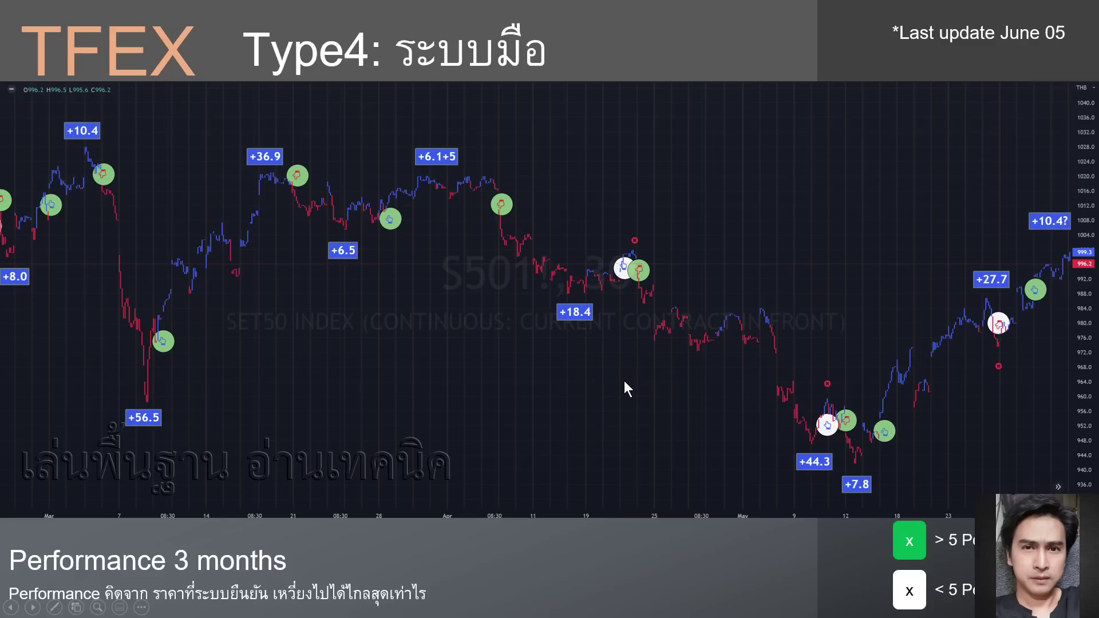
pyautogui.click(32, 607)
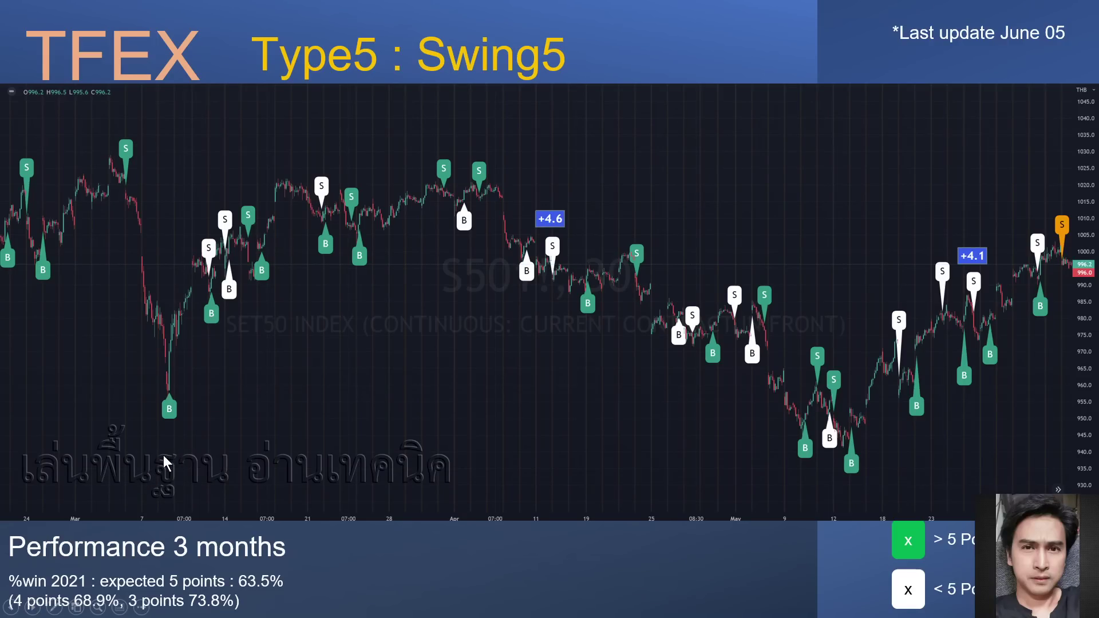